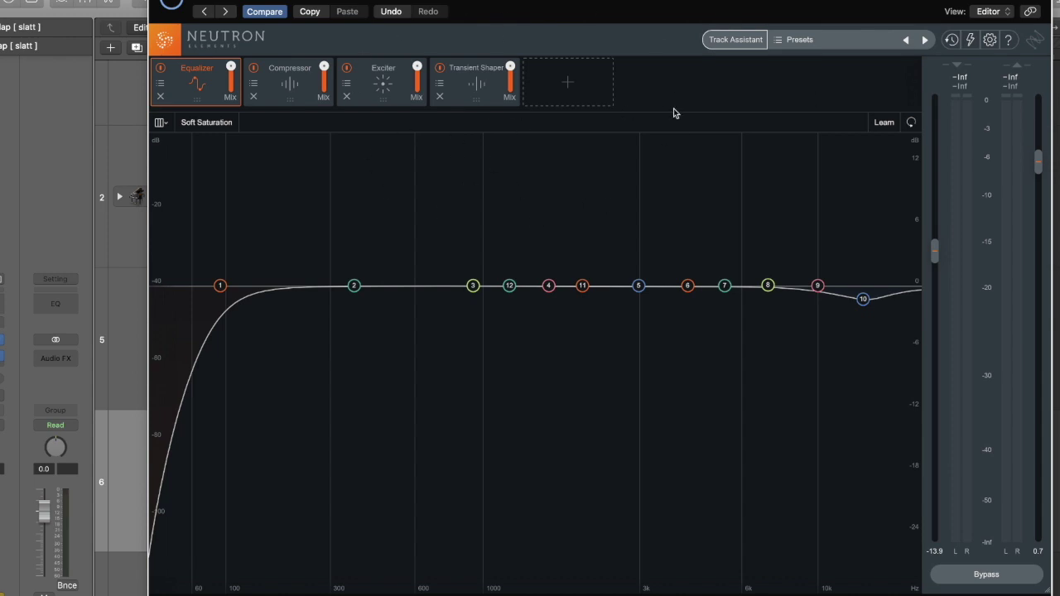
View the undo history and the General options, closing each window without making changes.
{"action": "left_click", "coordinate": [835, 45]}
{"action": "left_click", "coordinate": [950, 41]}
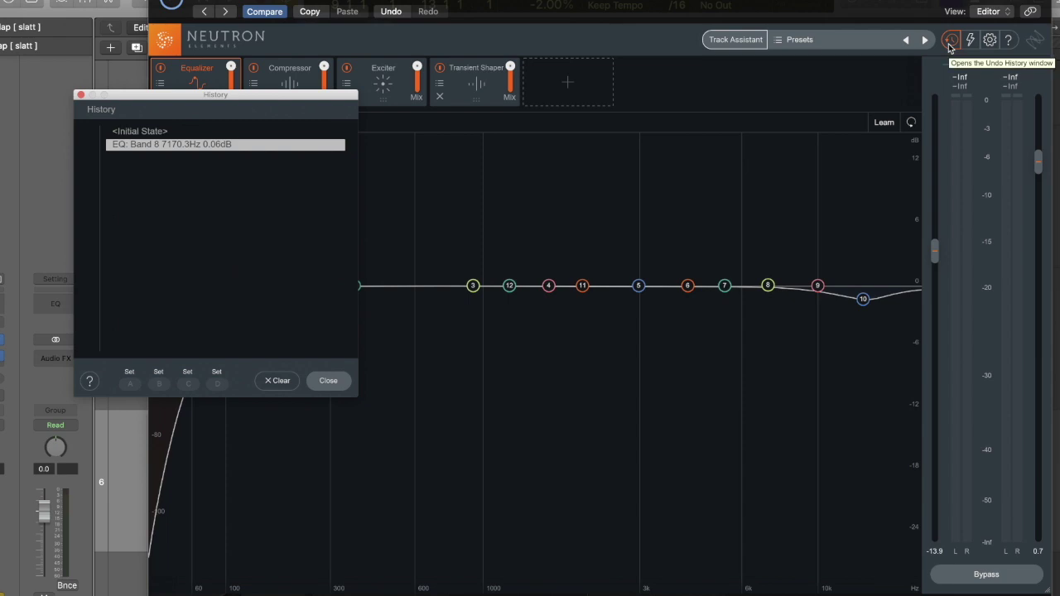
{"action": "left_click", "coordinate": [950, 43]}
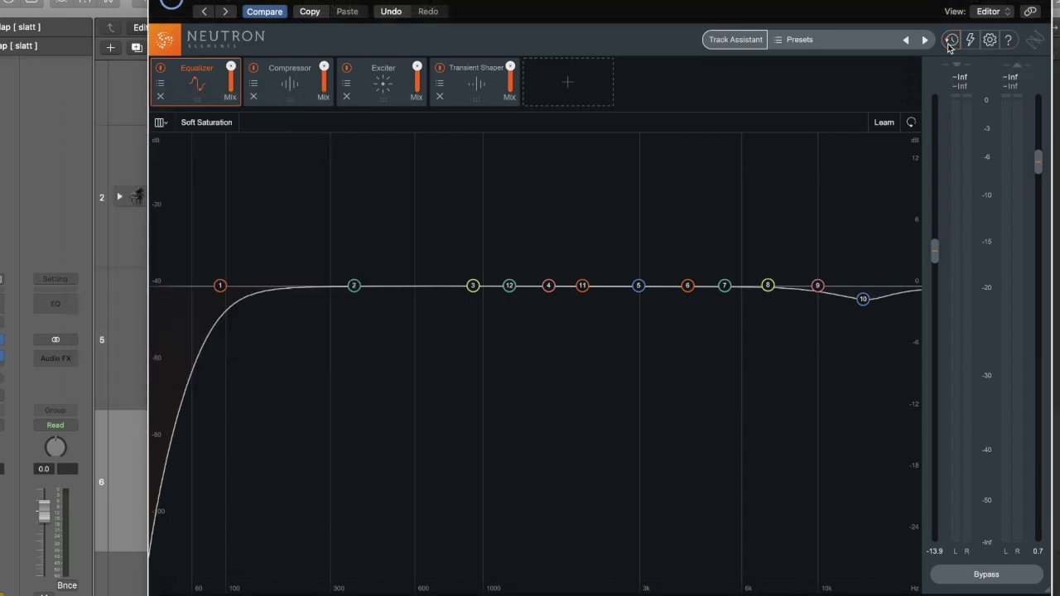
{"action": "left_click", "coordinate": [991, 43]}
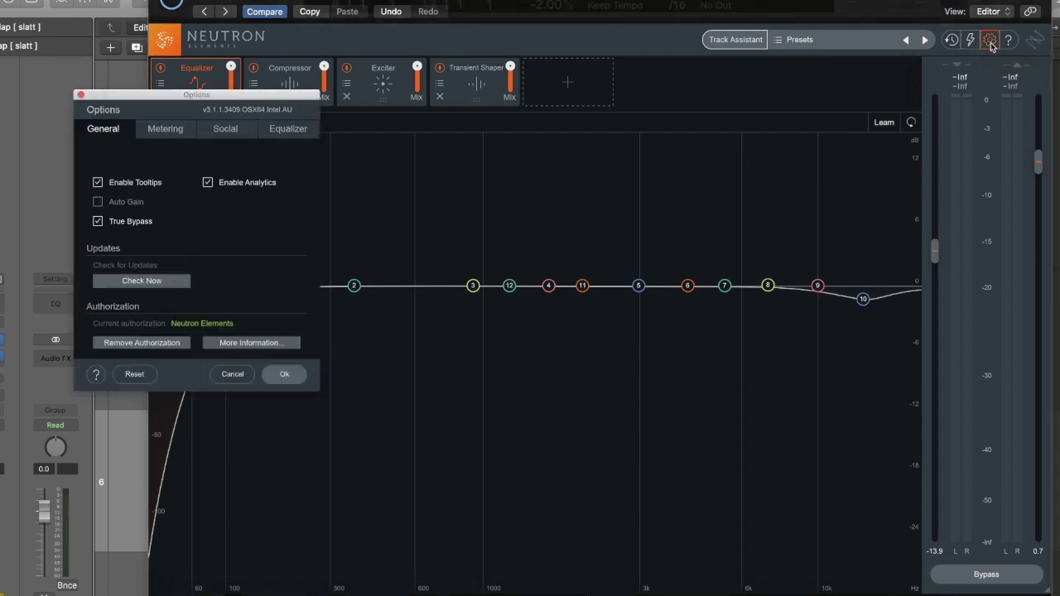
{"action": "left_click", "coordinate": [990, 43]}
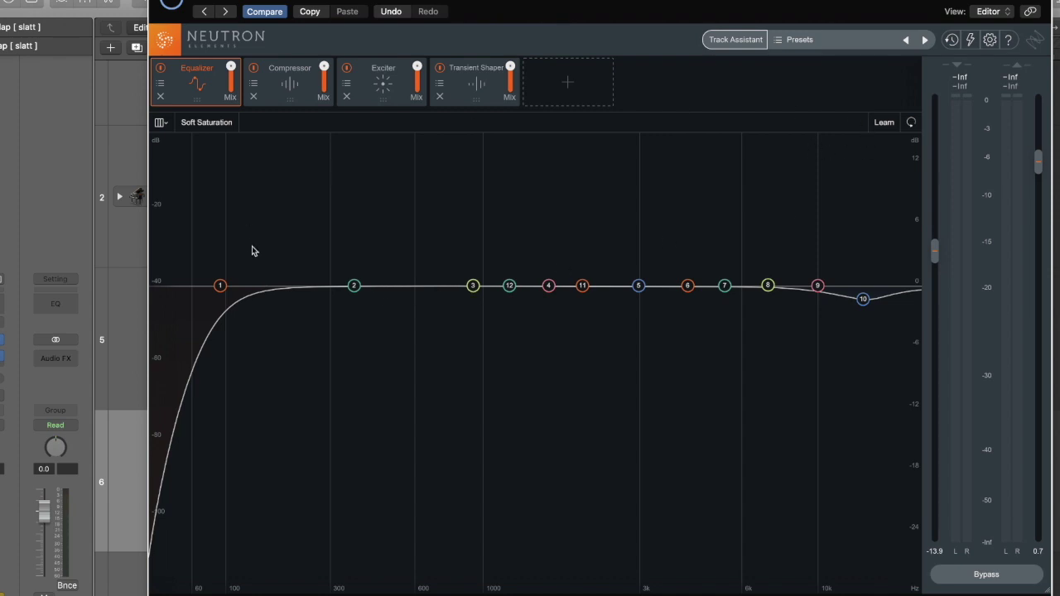
Boost EQ band 2 by about 3 dB at 373 Hz and review its filter shape choices, keeping Proportional Q.
{"action": "left_click_drag", "start_coordinate": [354, 287], "coordinate": [354, 254]}
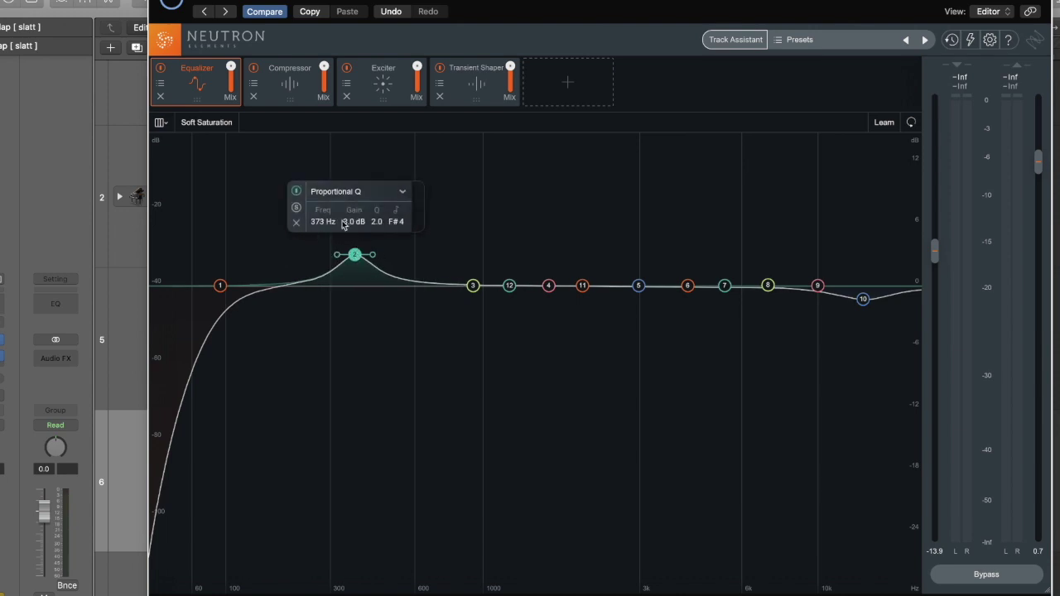
{"action": "left_click", "coordinate": [366, 195]}
{"action": "mouse_move", "coordinate": [358, 236]}
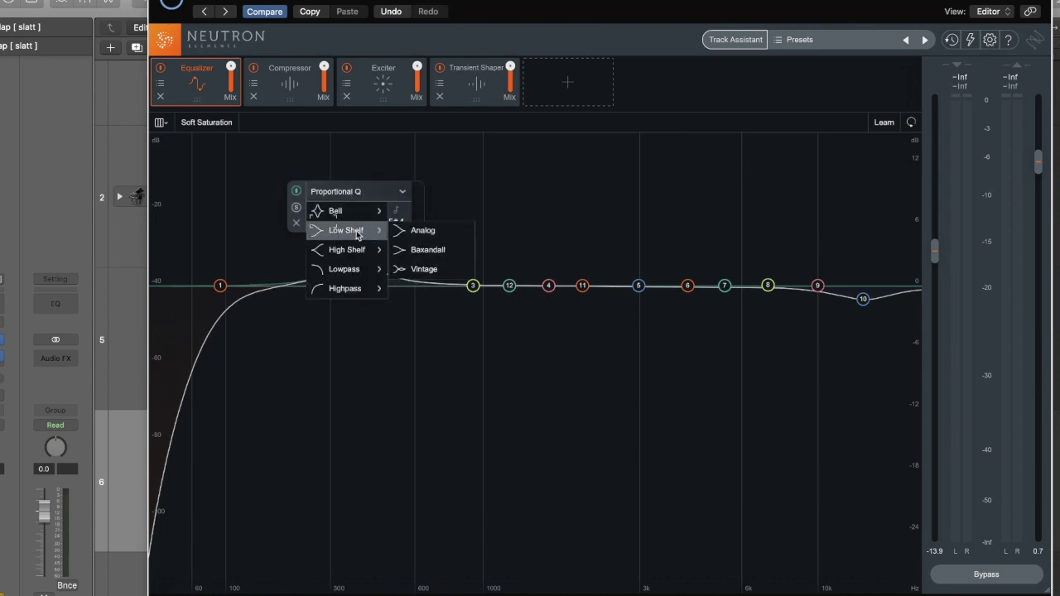
{"action": "mouse_move", "coordinate": [345, 270]}
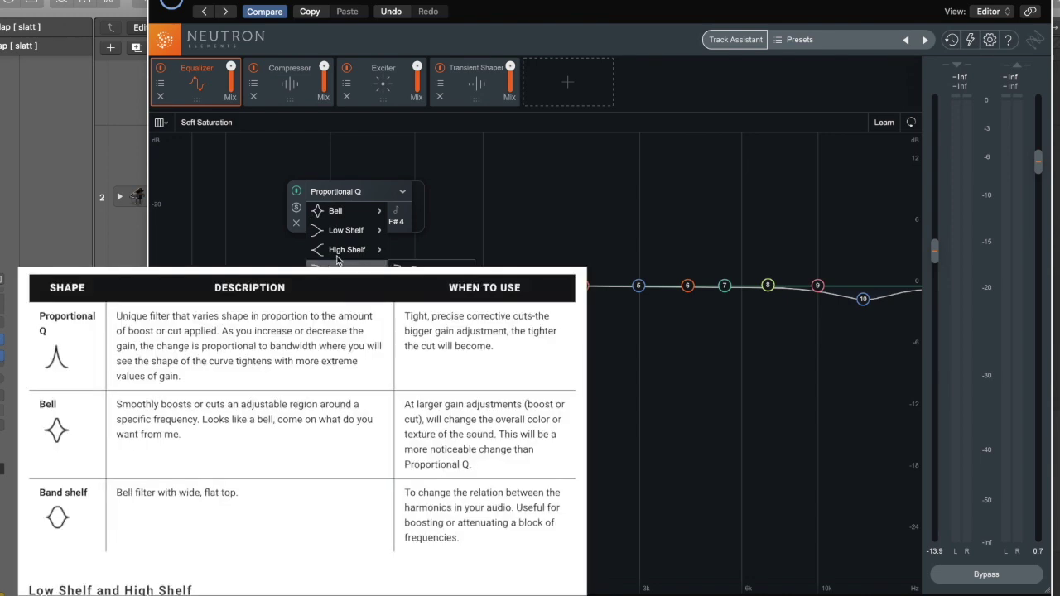
{"action": "mouse_move", "coordinate": [345, 210]}
{"action": "left_click", "coordinate": [343, 191]}
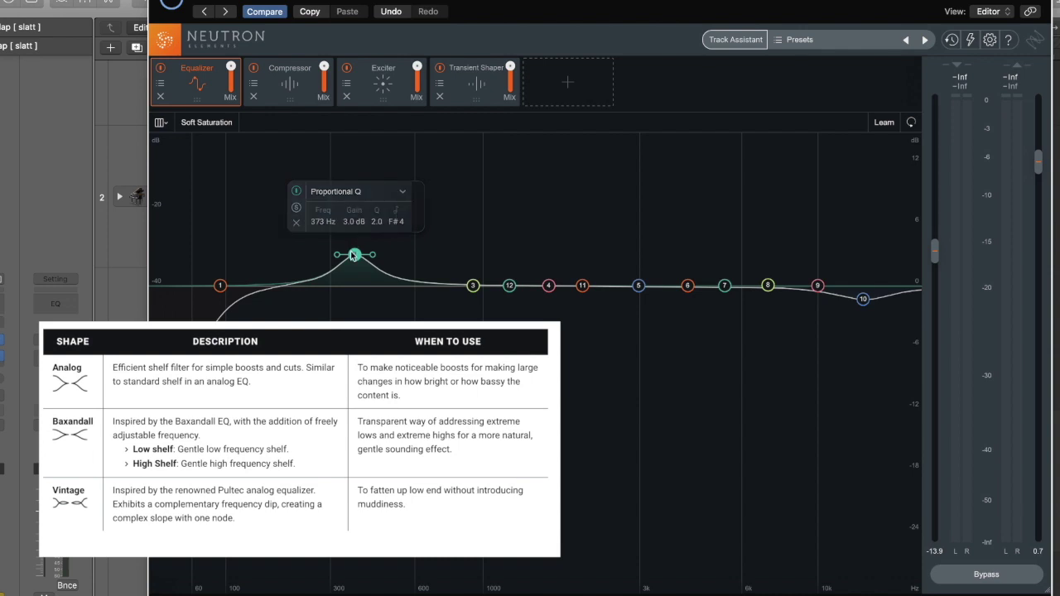
Raise EQ band 2's gain to about 5.6 dB and widen its Q to about 1.5, then select bands 12 and 11.
{"action": "left_click_drag", "start_coordinate": [352, 256], "coordinate": [371, 235]}
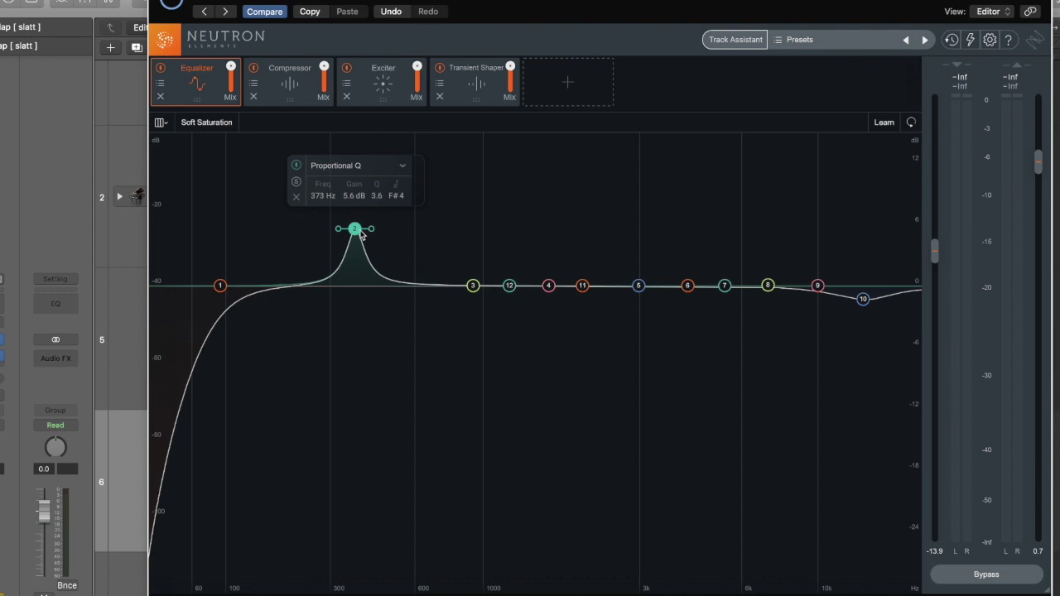
{"action": "scroll", "coordinate": [362, 235], "scroll_direction": "down", "scroll_amount": 5}
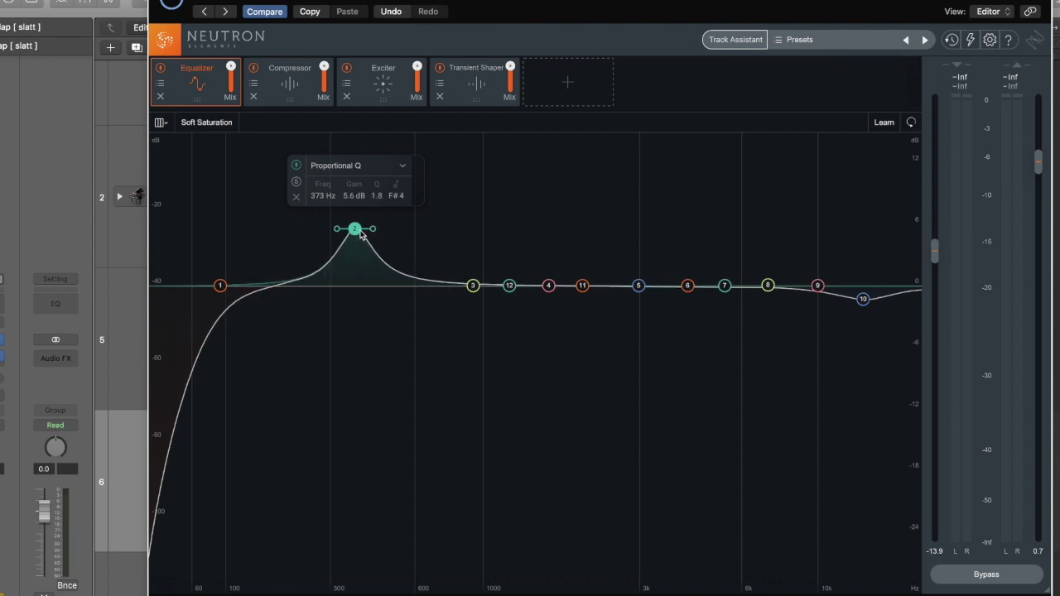
{"action": "scroll", "coordinate": [361, 235], "scroll_direction": "down", "scroll_amount": 1}
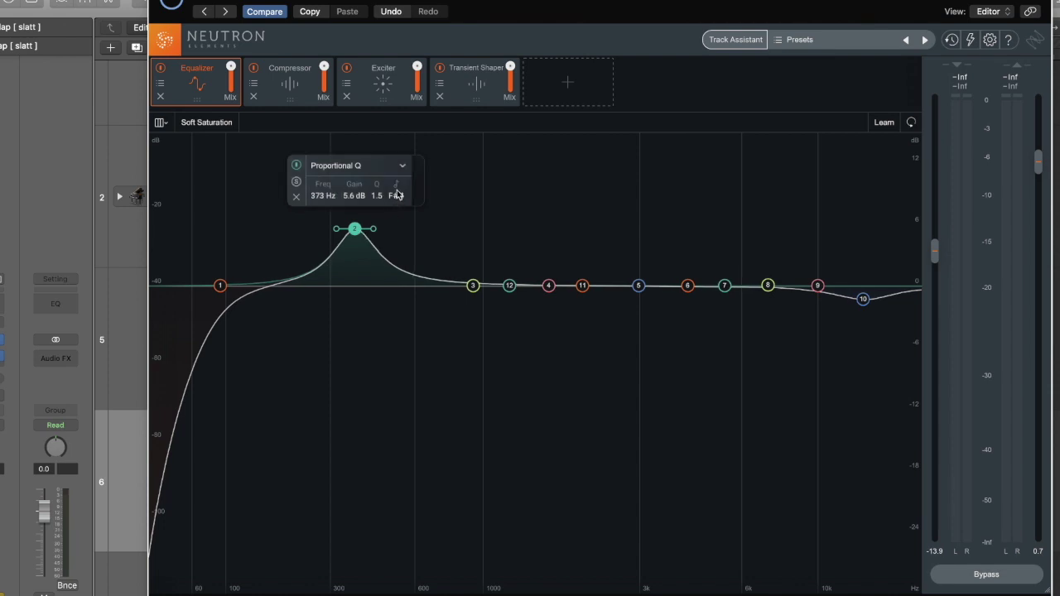
{"action": "left_click", "coordinate": [510, 285]}
{"action": "left_click", "coordinate": [582, 285]}
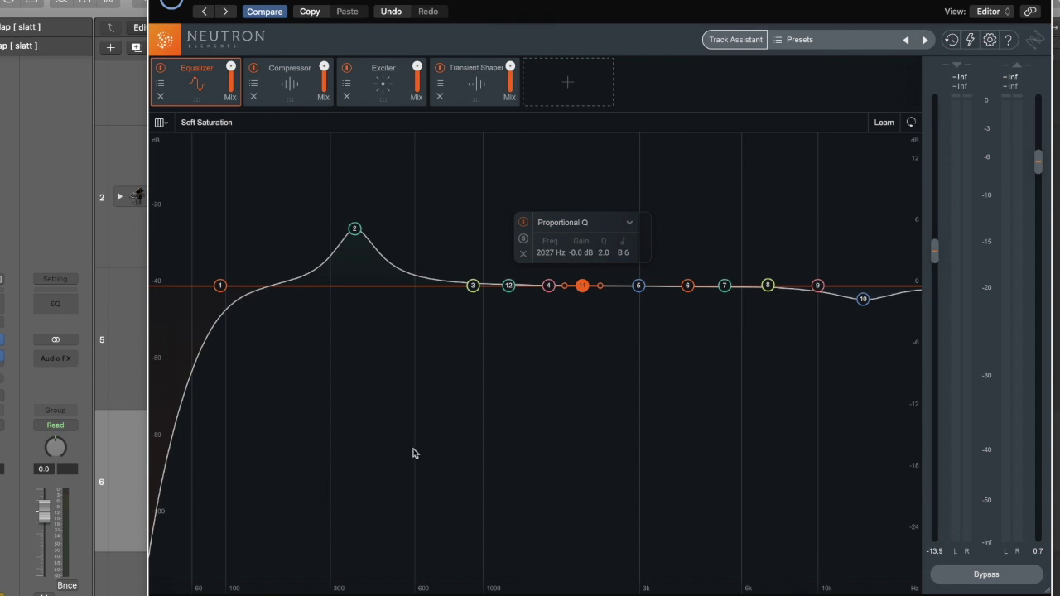
Switch the EQ frequency scale to Linear and boost band 8 to about 3.6 dB at 7337 Hz.
{"action": "left_click", "coordinate": [178, 127]}
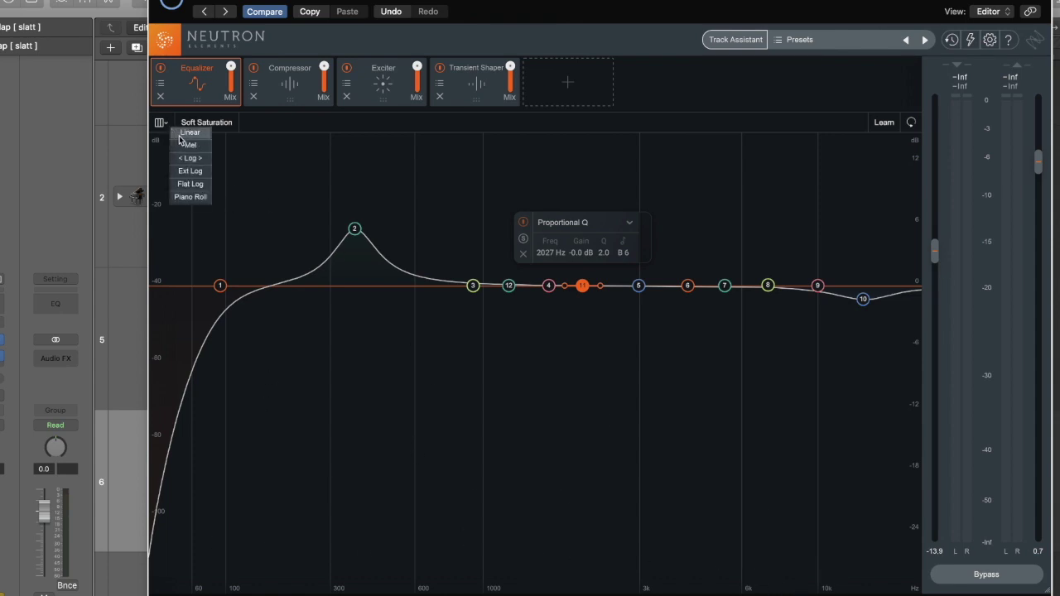
{"action": "left_click", "coordinate": [183, 134]}
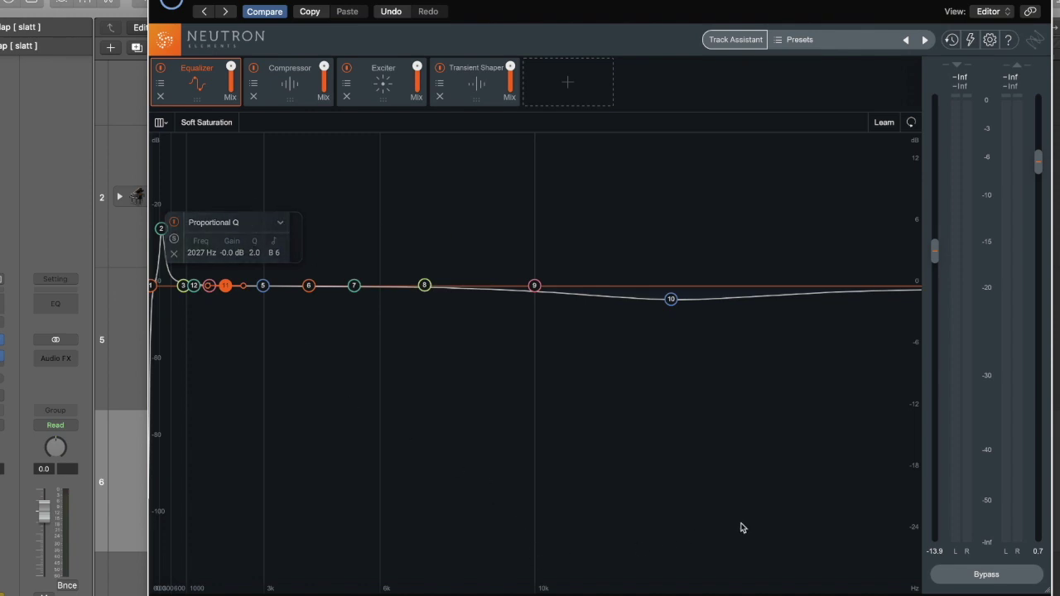
{"action": "left_click_drag", "start_coordinate": [424, 285], "coordinate": [431, 249]}
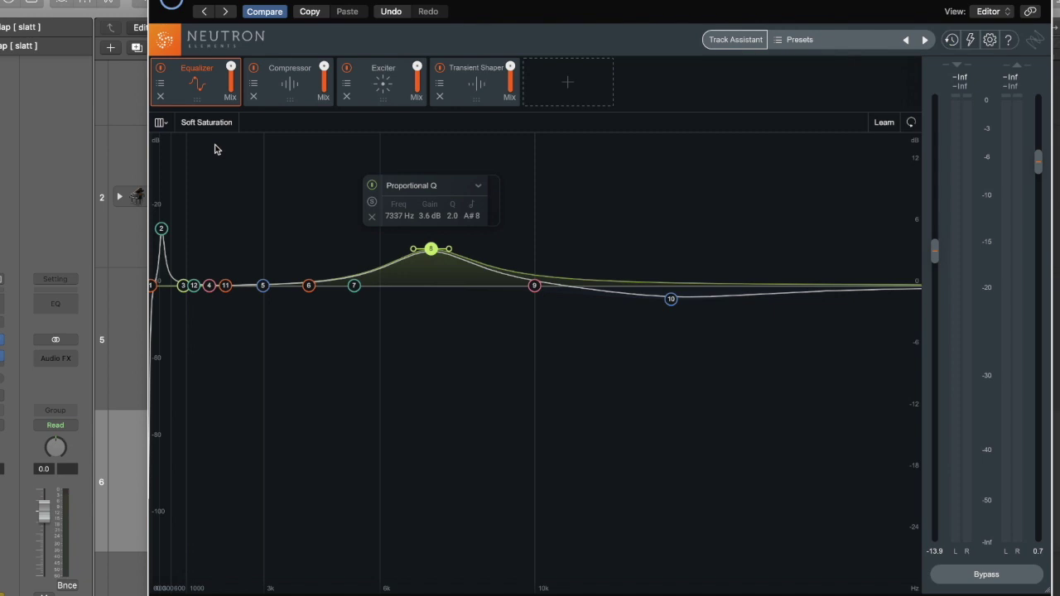
Try the Mel and Log frequency scales and raise EQ band 5's gain to about 1.5 dB at 2998 Hz.
{"action": "left_click", "coordinate": [167, 125]}
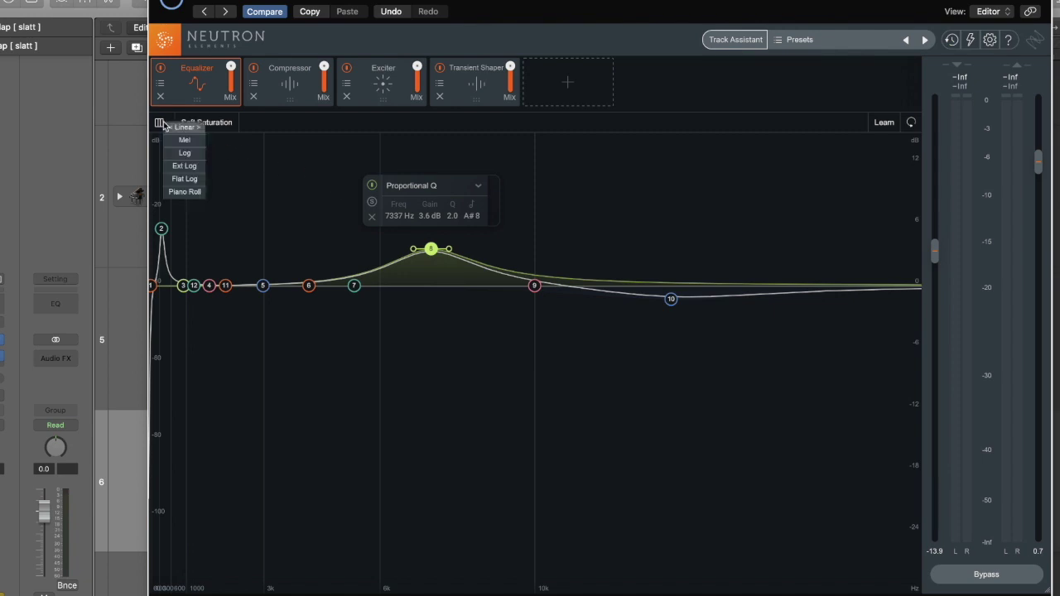
{"action": "left_click", "coordinate": [182, 142]}
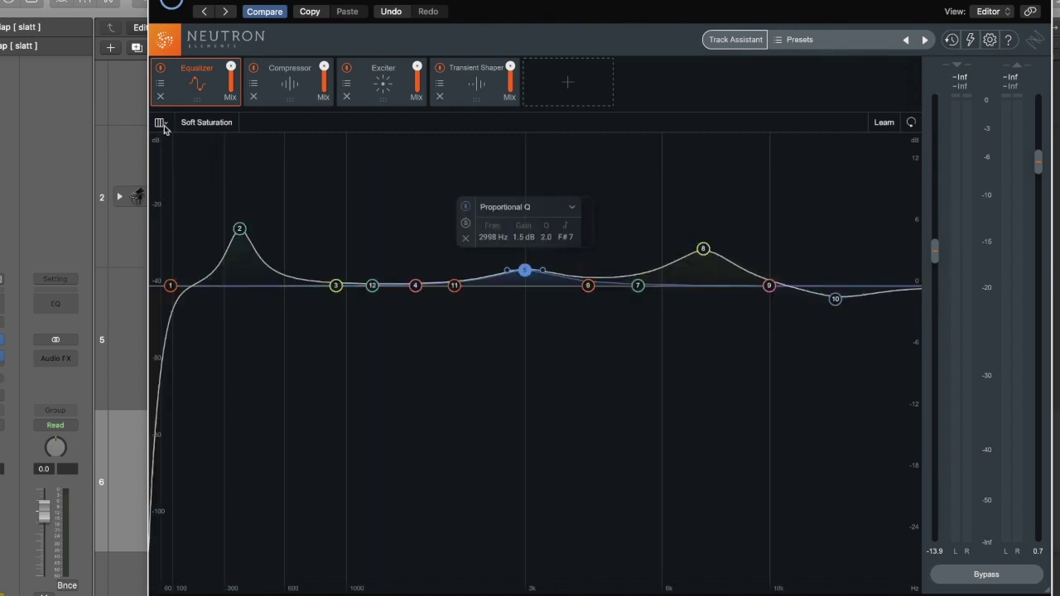
{"action": "left_click", "coordinate": [164, 124]}
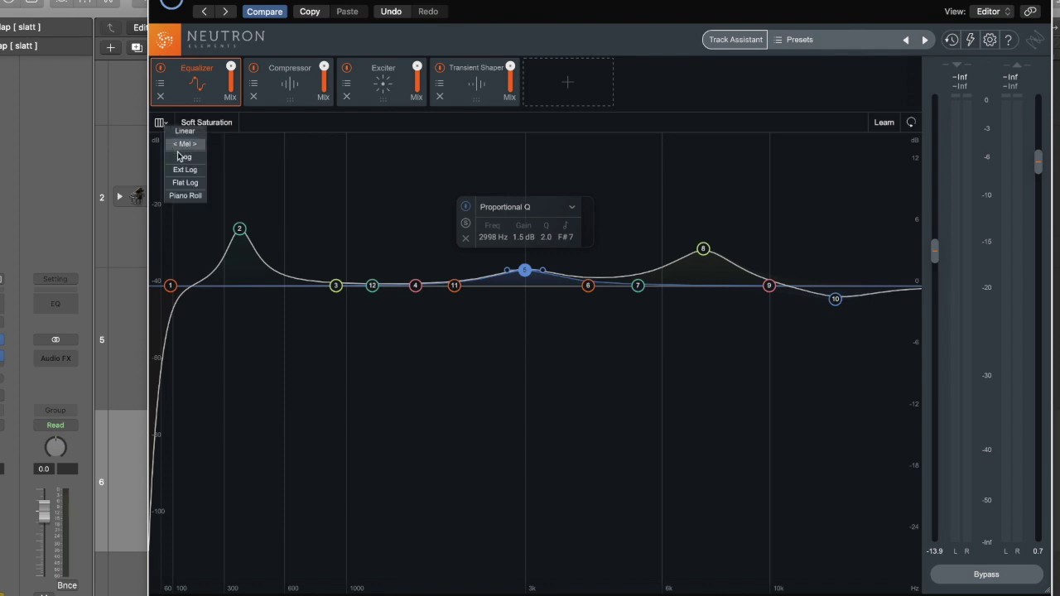
{"action": "left_click", "coordinate": [181, 158]}
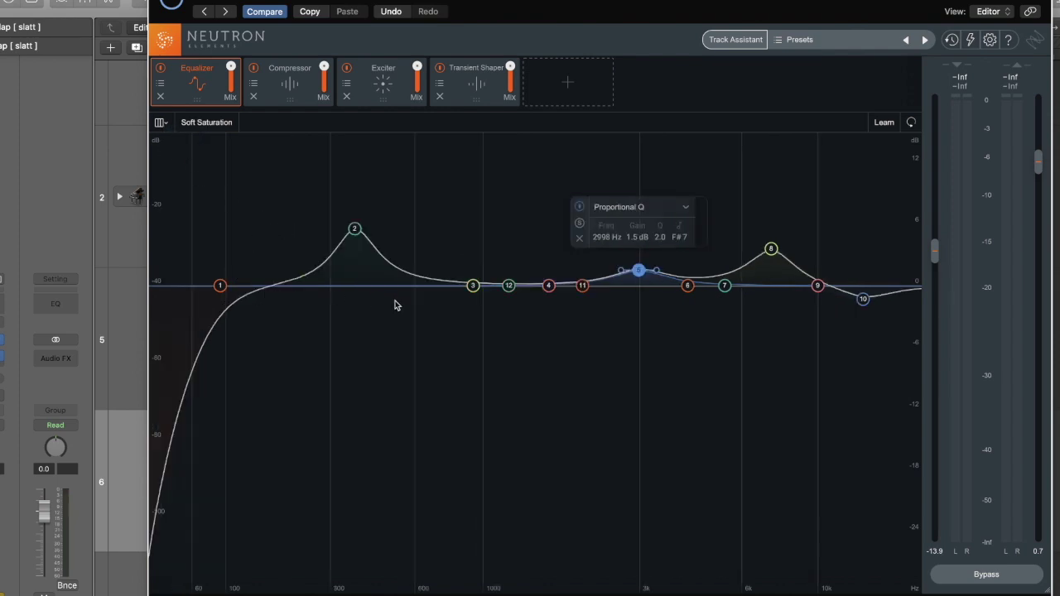
Try the Ext Log and Flat Log frequency scales on the EQ display.
{"action": "left_click", "coordinate": [163, 122]}
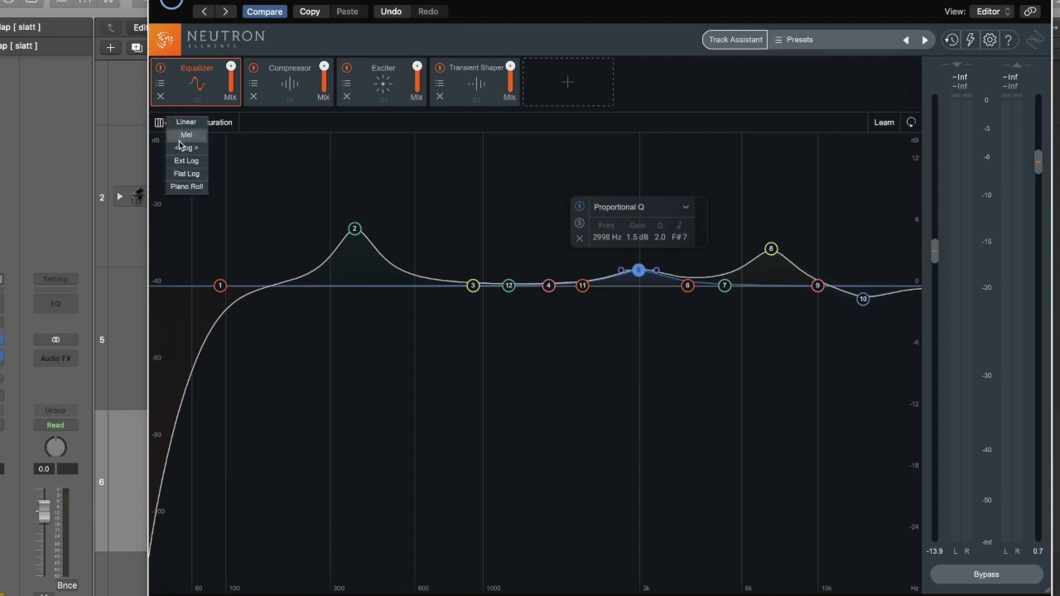
{"action": "left_click", "coordinate": [196, 161]}
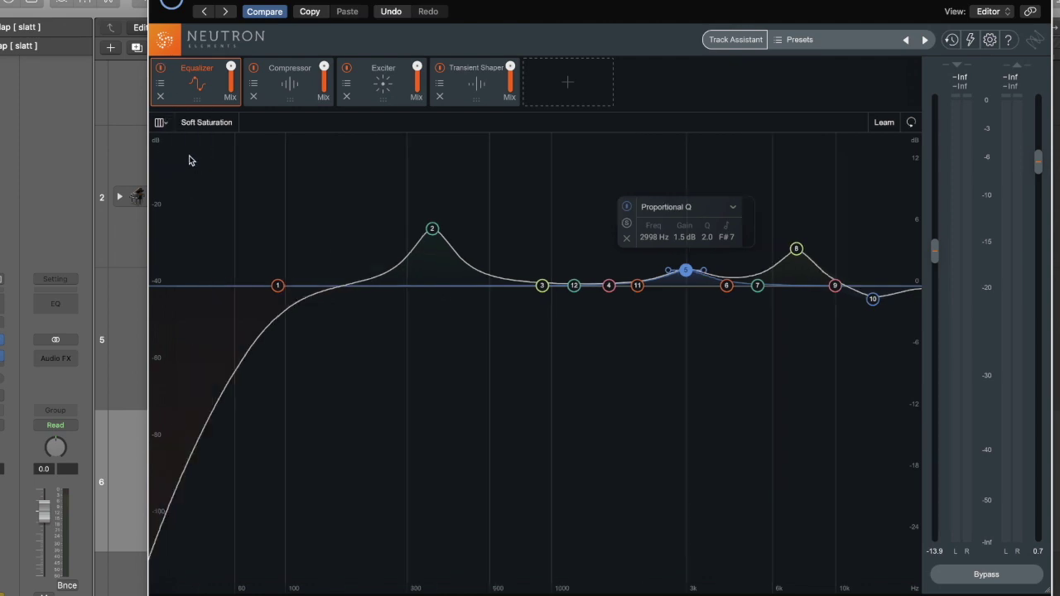
{"action": "left_click", "coordinate": [160, 124]}
{"action": "left_click", "coordinate": [193, 180]}
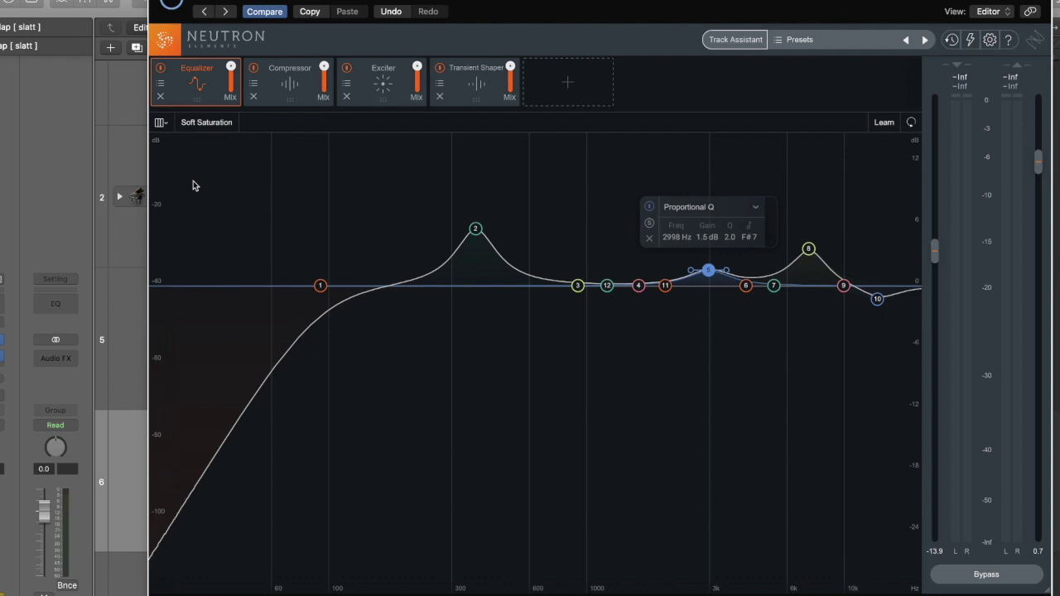
Set the EQ frequency scale to Piano Roll and move band 2 to about 447 Hz, note A4.
{"action": "left_click", "coordinate": [159, 123]}
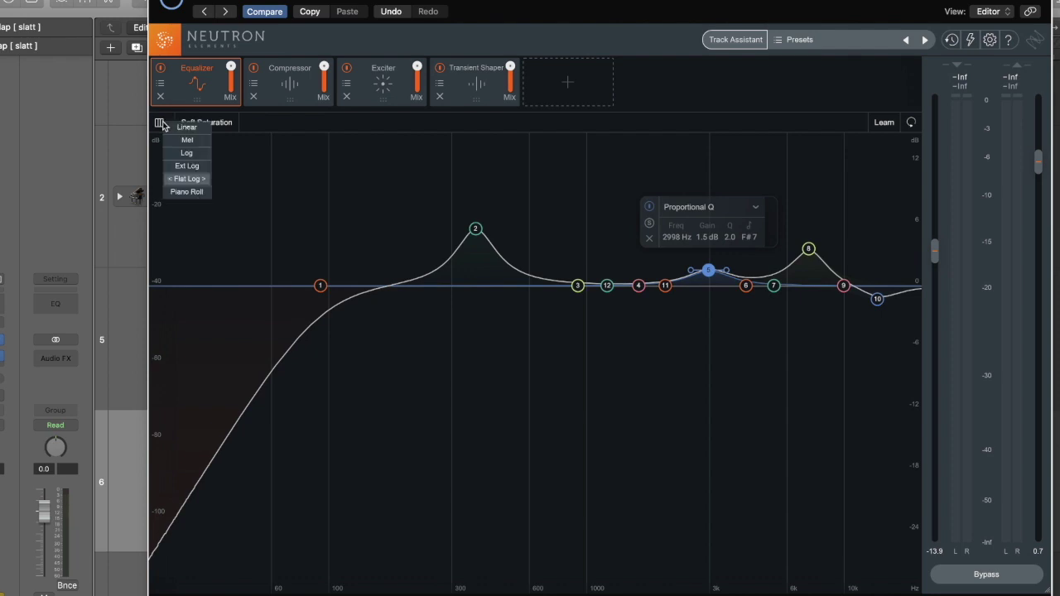
{"action": "left_click", "coordinate": [184, 192]}
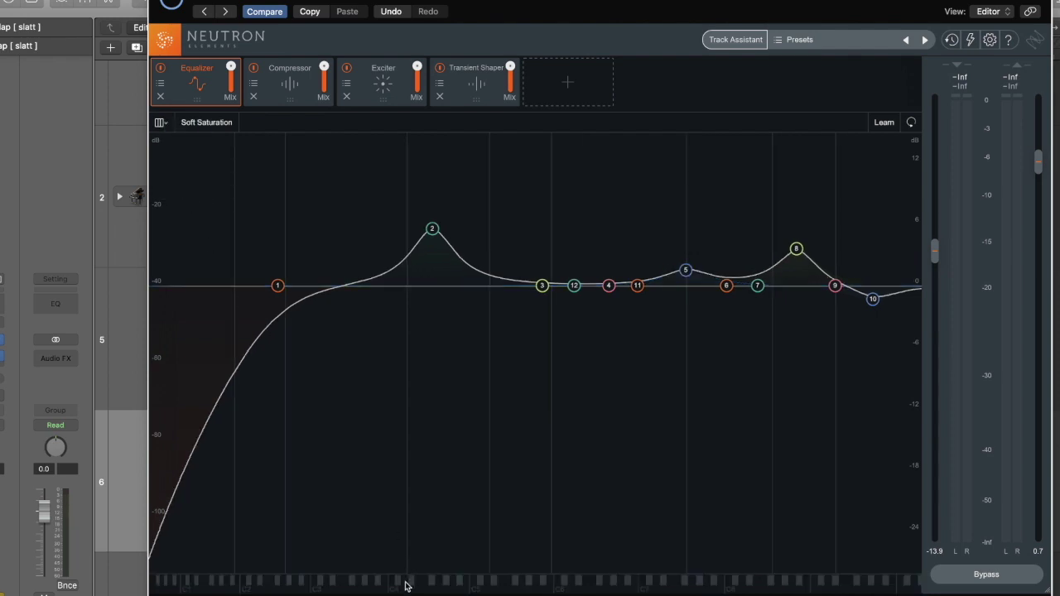
{"action": "left_click_drag", "start_coordinate": [432, 228], "coordinate": [453, 229]}
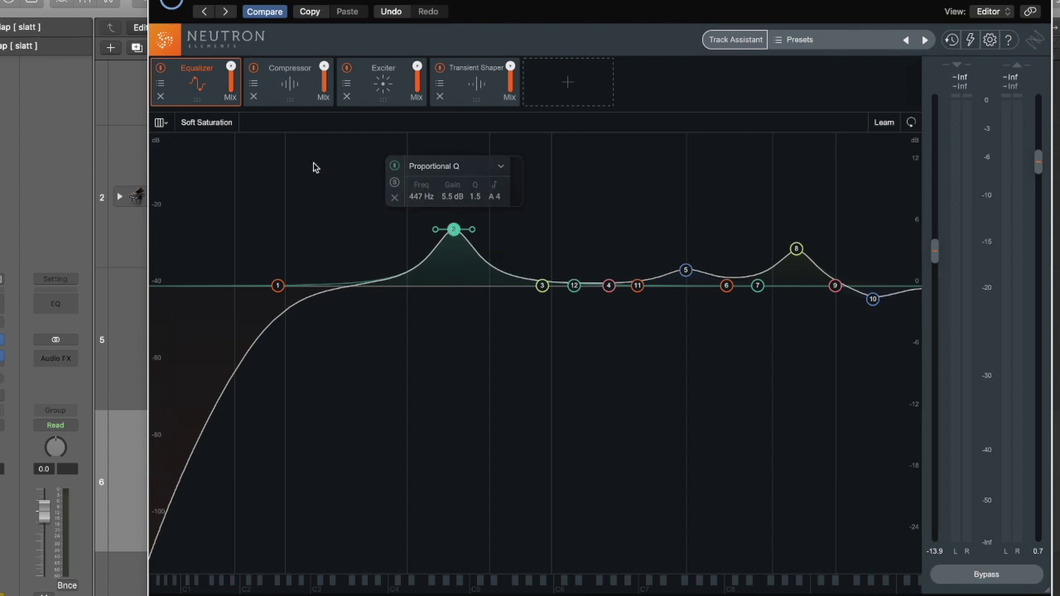
Load the Add Brightness preset for the equalizer and close the EQ preset manager.
{"action": "left_click", "coordinate": [162, 85]}
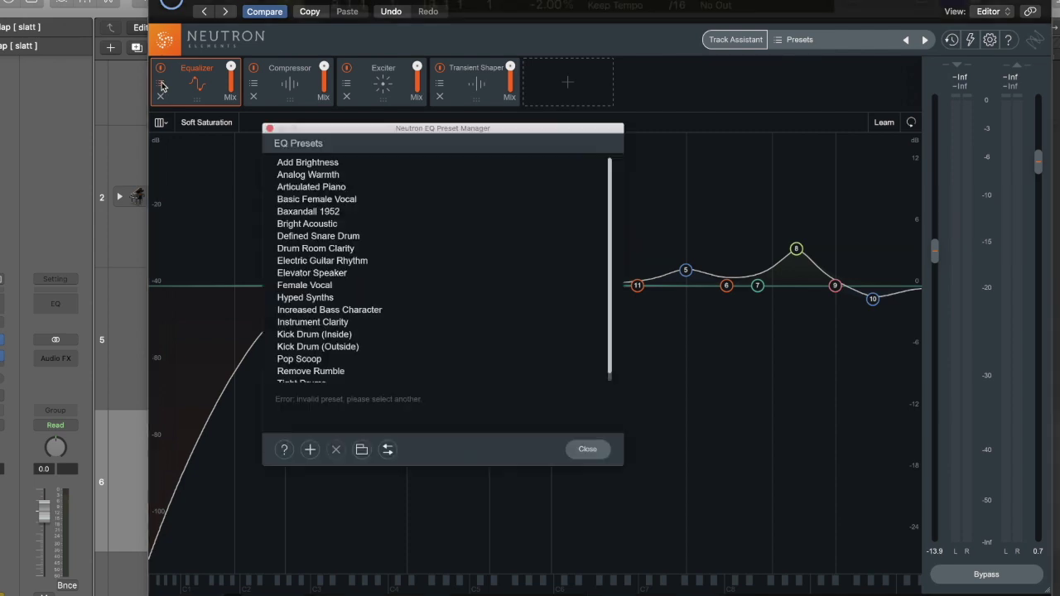
{"action": "left_click", "coordinate": [162, 85]}
{"action": "left_click", "coordinate": [161, 86]}
{"action": "left_click", "coordinate": [163, 86]}
{"action": "left_click", "coordinate": [162, 87]}
{"action": "left_click", "coordinate": [288, 163]}
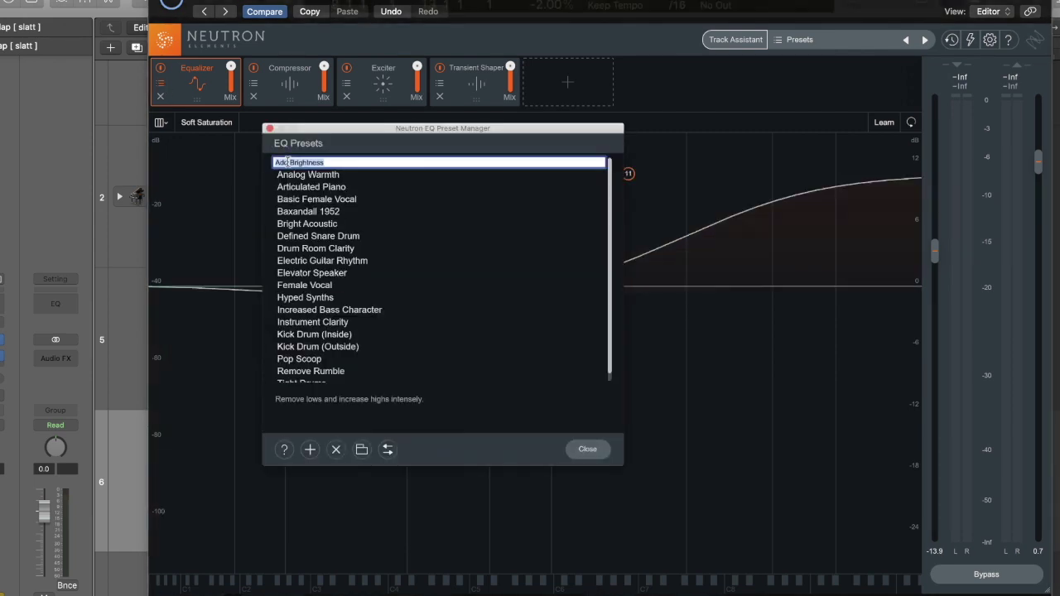
{"action": "left_click", "coordinate": [270, 129]}
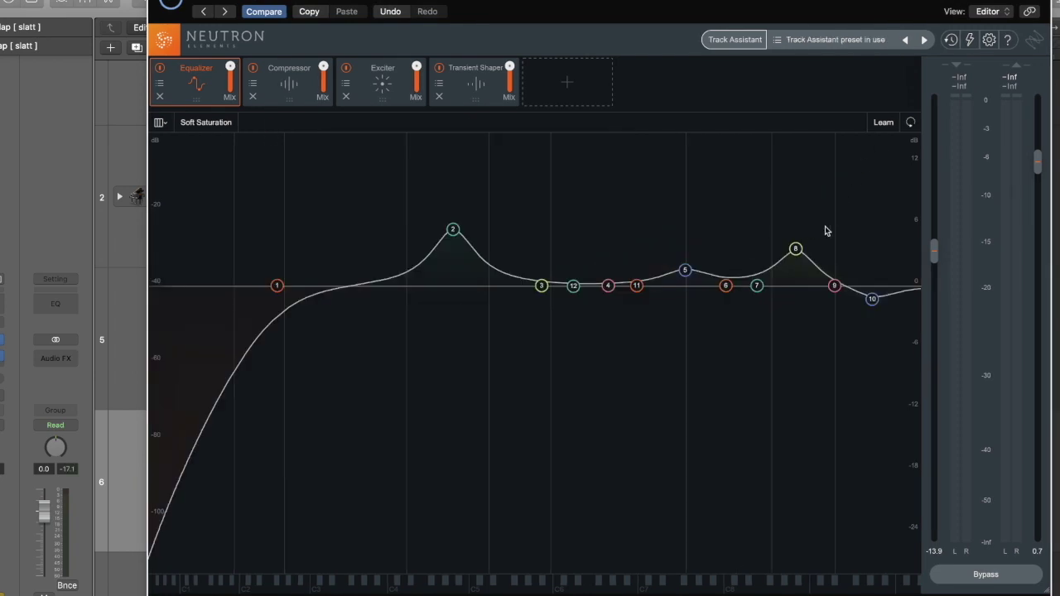
Play the track with the equalizer's Learn function triggered, and solo EQ band 4 briefly before turning its solo off.
{"action": "key", "text": "space"}
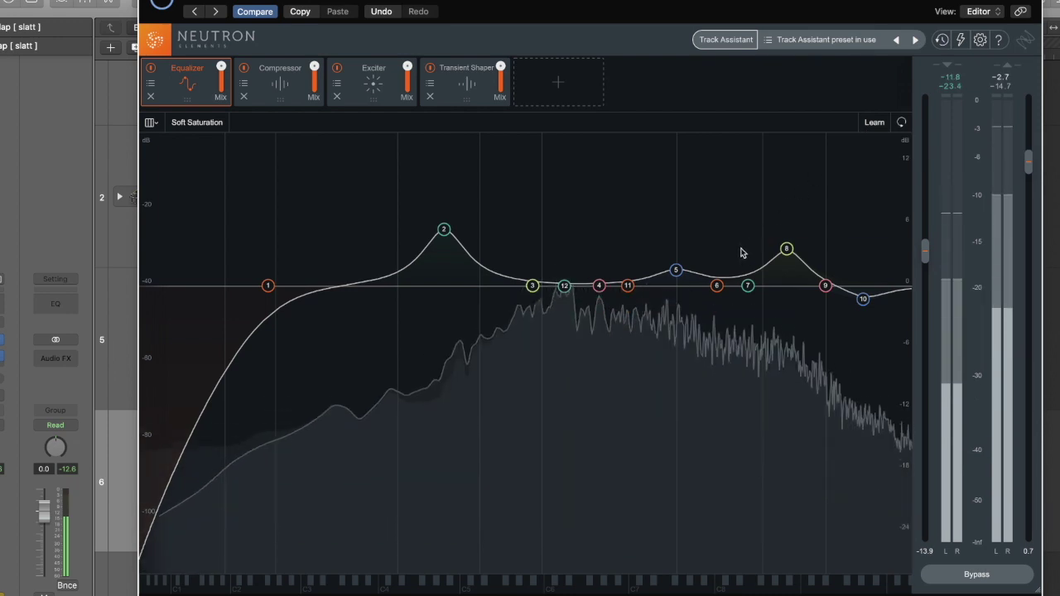
{"action": "left_click", "coordinate": [874, 122]}
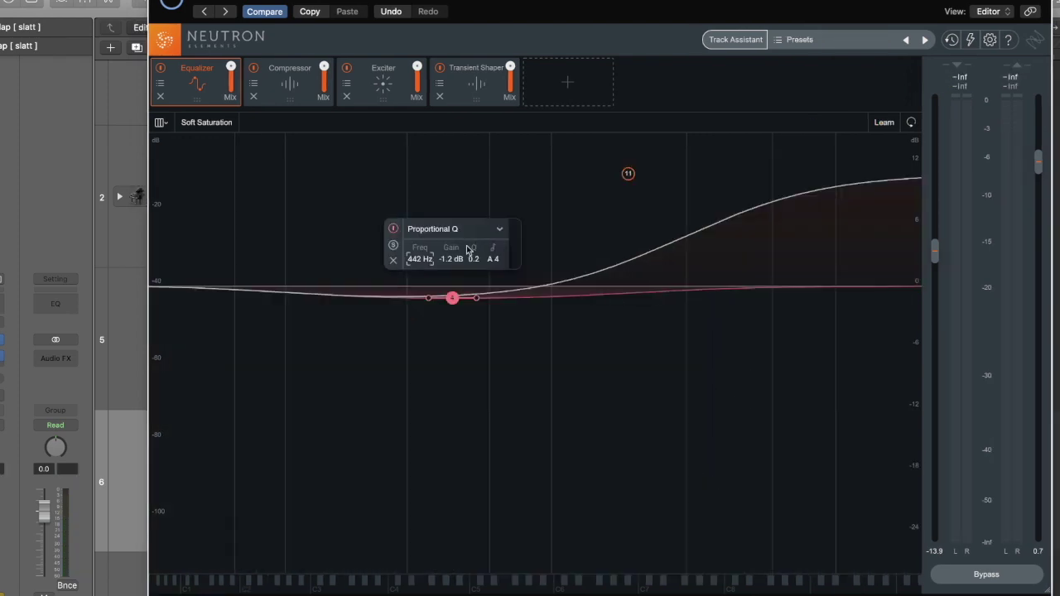
{"action": "left_click", "coordinate": [393, 246]}
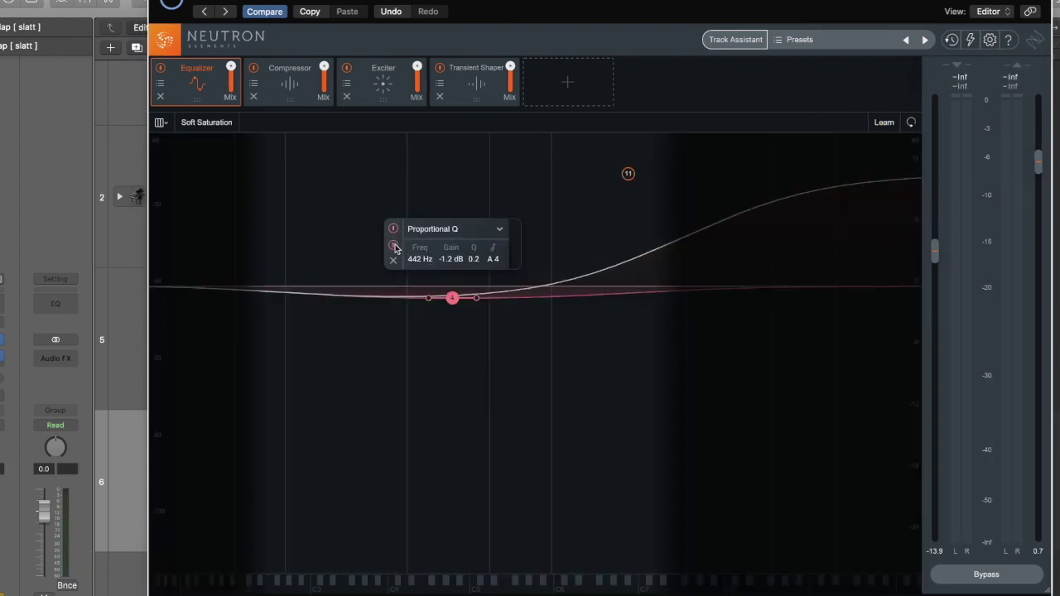
{"action": "left_click", "coordinate": [394, 247]}
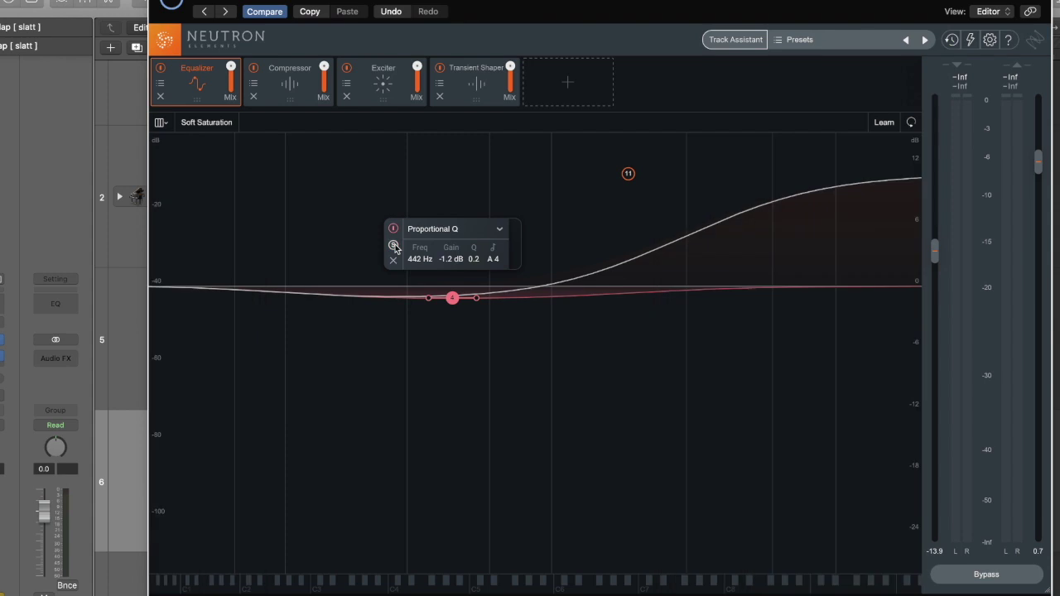
Narrow the compressor's detection filter to a band from about 354 Hz to 3.3 kHz.
{"action": "left_click", "coordinate": [282, 91]}
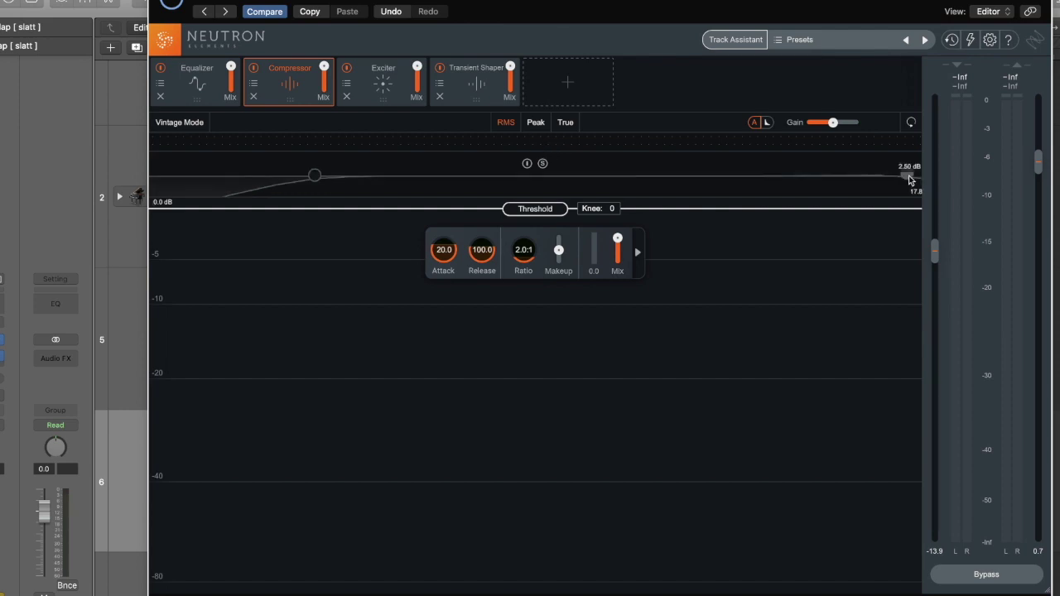
{"action": "left_click_drag", "start_coordinate": [904, 180], "coordinate": [694, 192]}
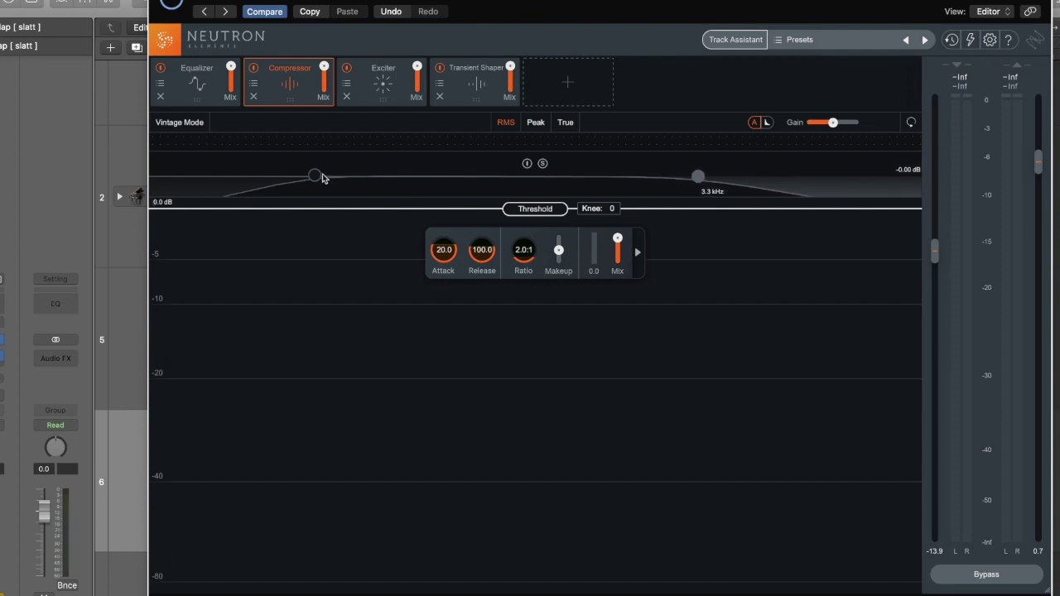
{"action": "left_click_drag", "start_coordinate": [315, 175], "coordinate": [429, 178]}
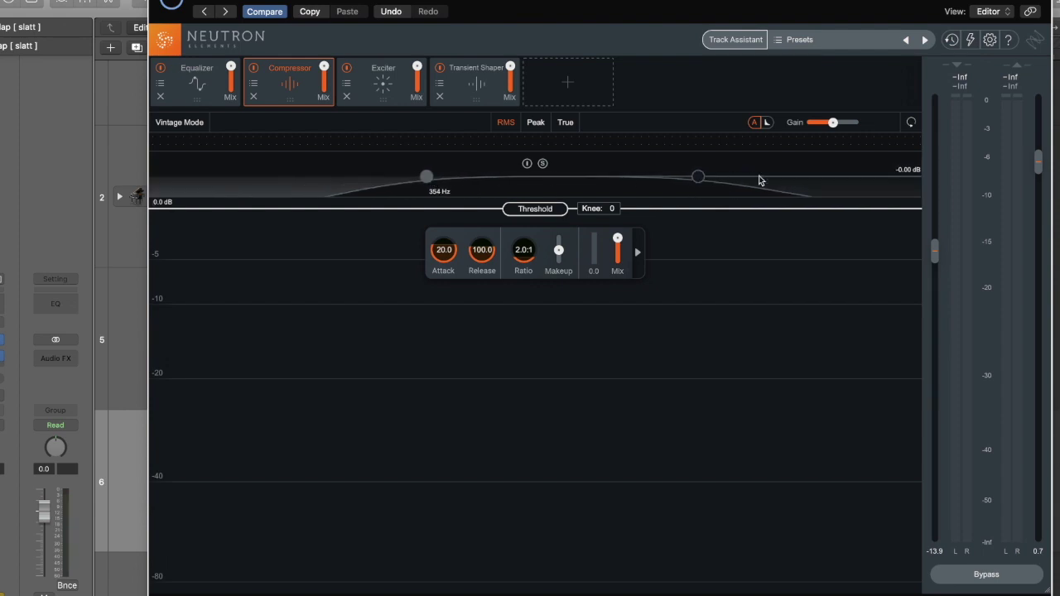
Narrow the compressor's detection filter to a band from about 412 Hz to 2.3 kHz and briefly switch the filter on and off.
{"action": "left_click_drag", "start_coordinate": [699, 177], "coordinate": [654, 178]}
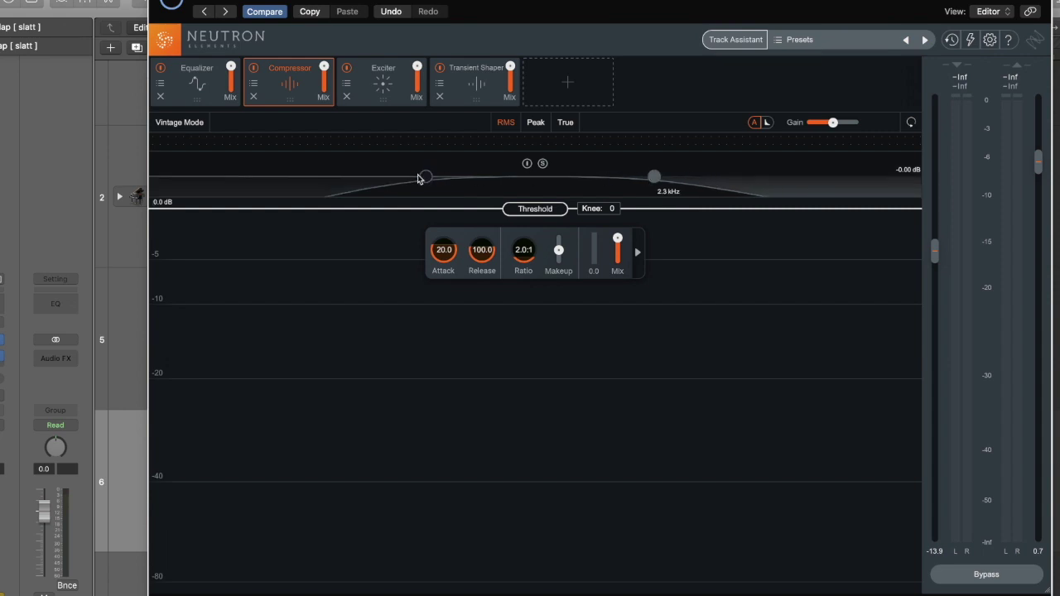
{"action": "left_click_drag", "start_coordinate": [424, 176], "coordinate": [444, 176]}
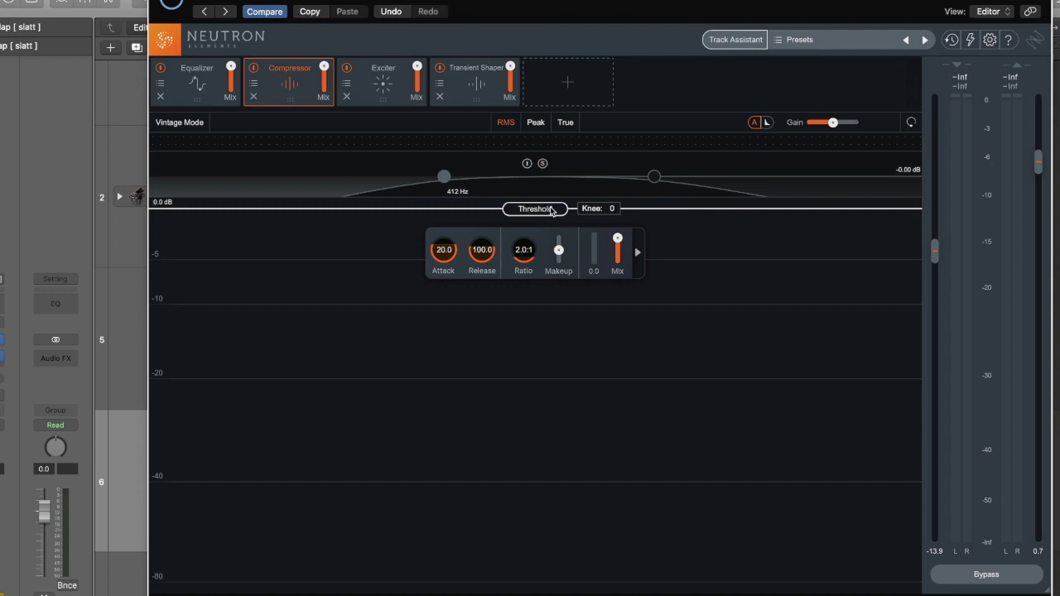
{"action": "left_click", "coordinate": [528, 165]}
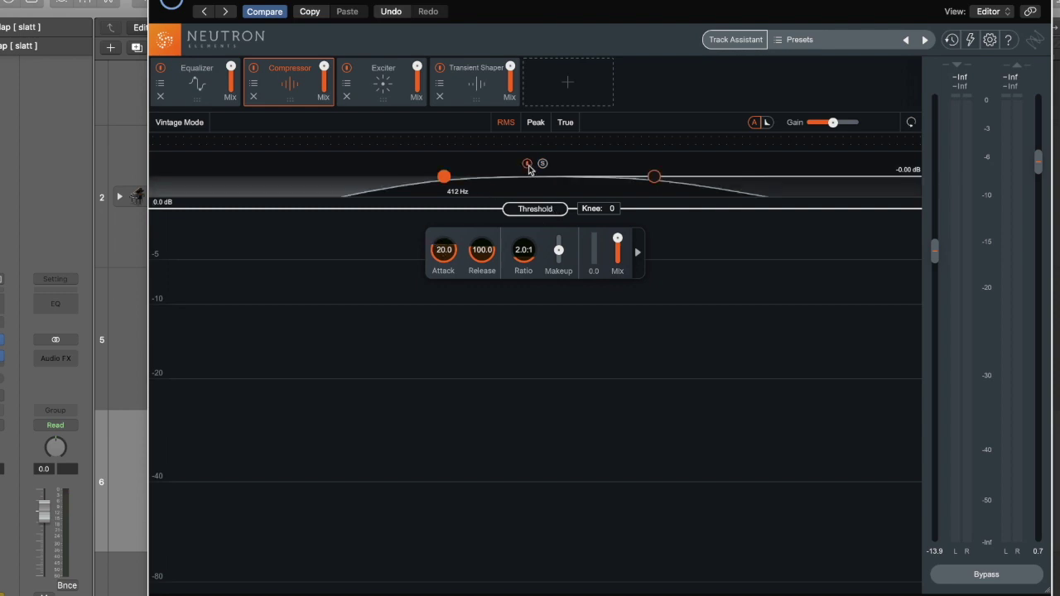
{"action": "left_click", "coordinate": [528, 165]}
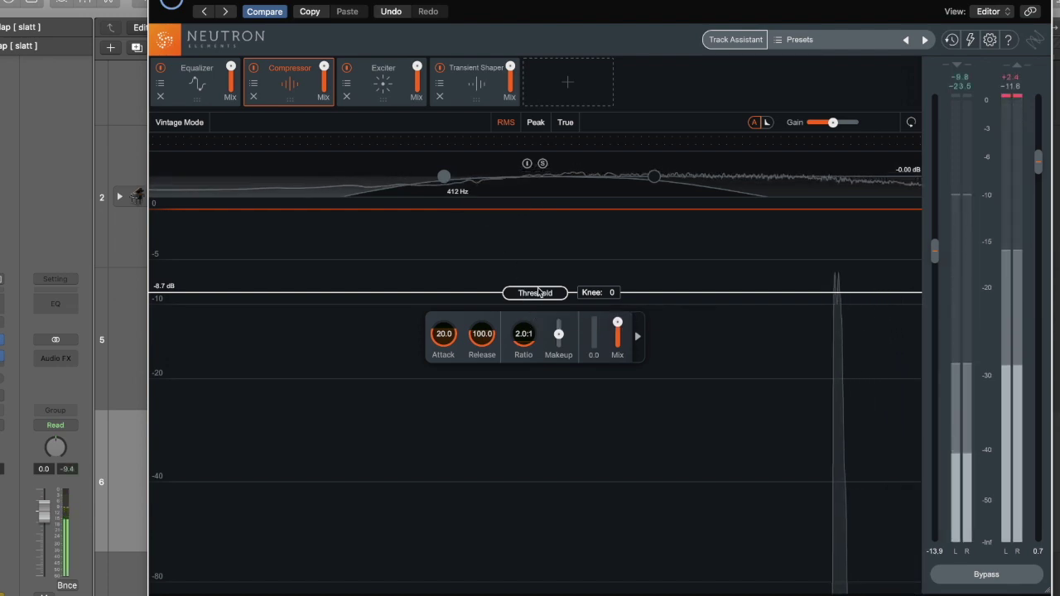
Lower the compressor threshold to -11.4 dB and examine the sidechain option and the available sidechain source tracks.
{"action": "left_click_drag", "start_coordinate": [532, 299], "coordinate": [533, 323]}
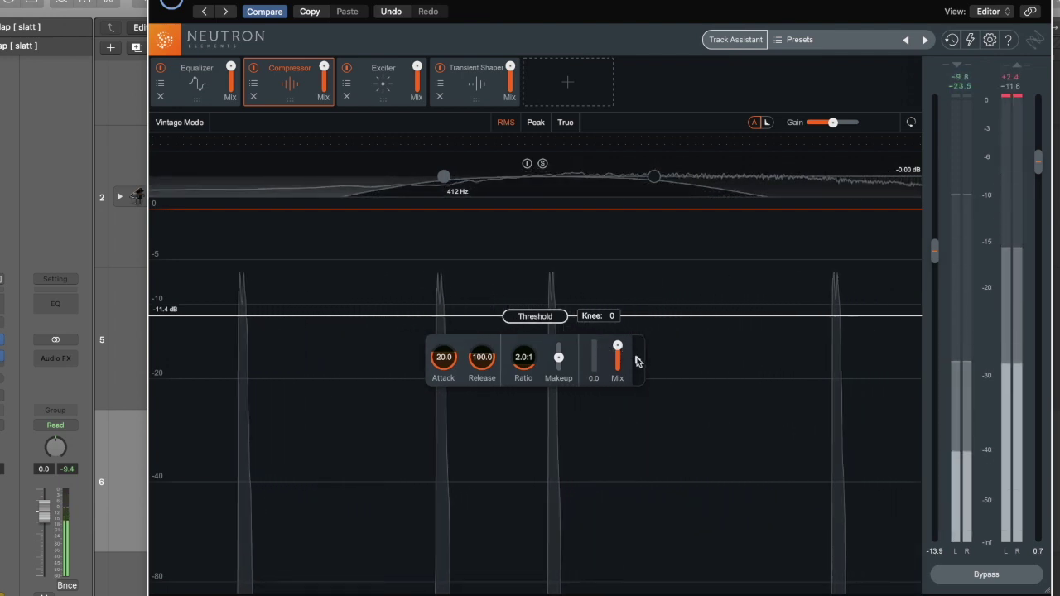
{"action": "left_click", "coordinate": [636, 360]}
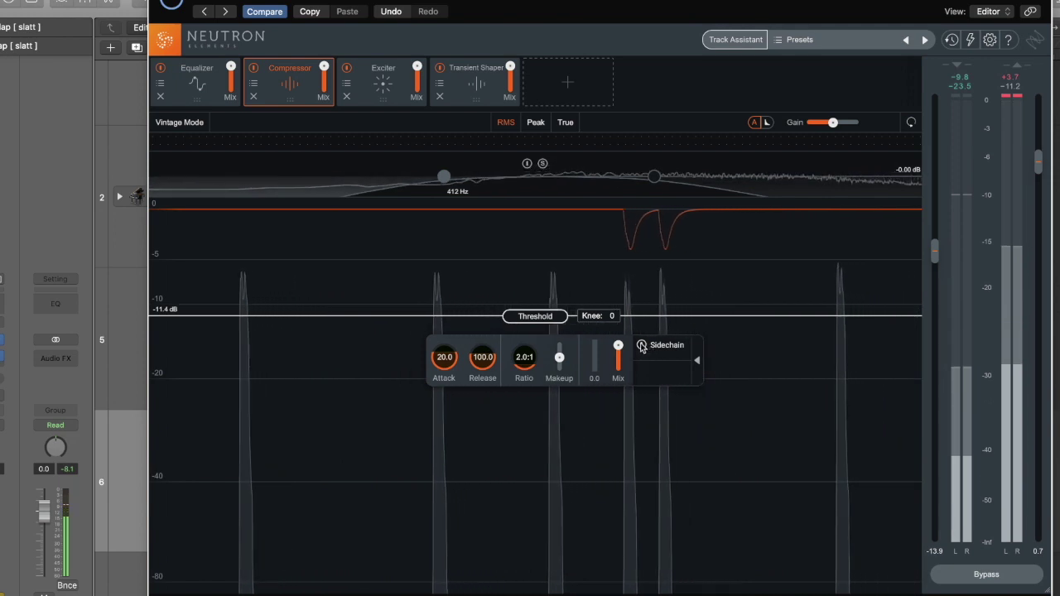
{"action": "left_click", "coordinate": [696, 360]}
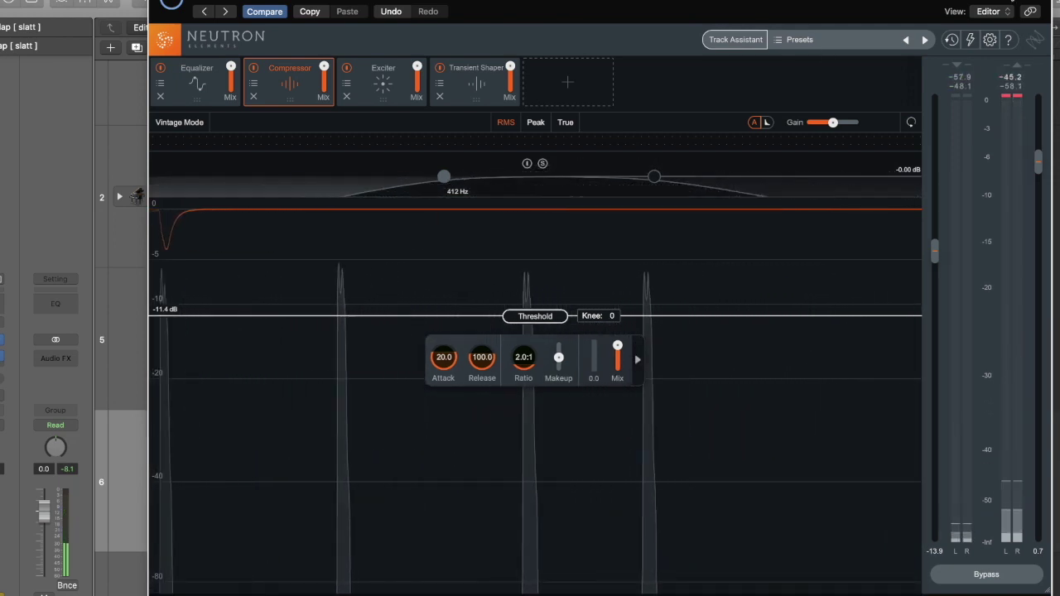
{"action": "left_click", "coordinate": [990, 10]}
{"action": "mouse_move", "coordinate": [993, 16]}
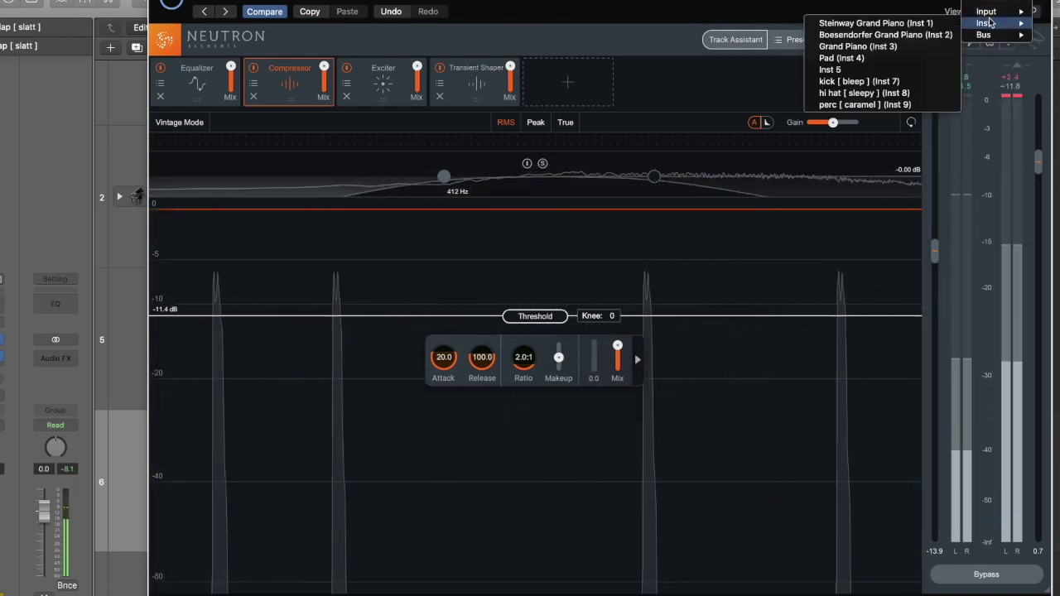
{"action": "left_click", "coordinate": [194, 152]}
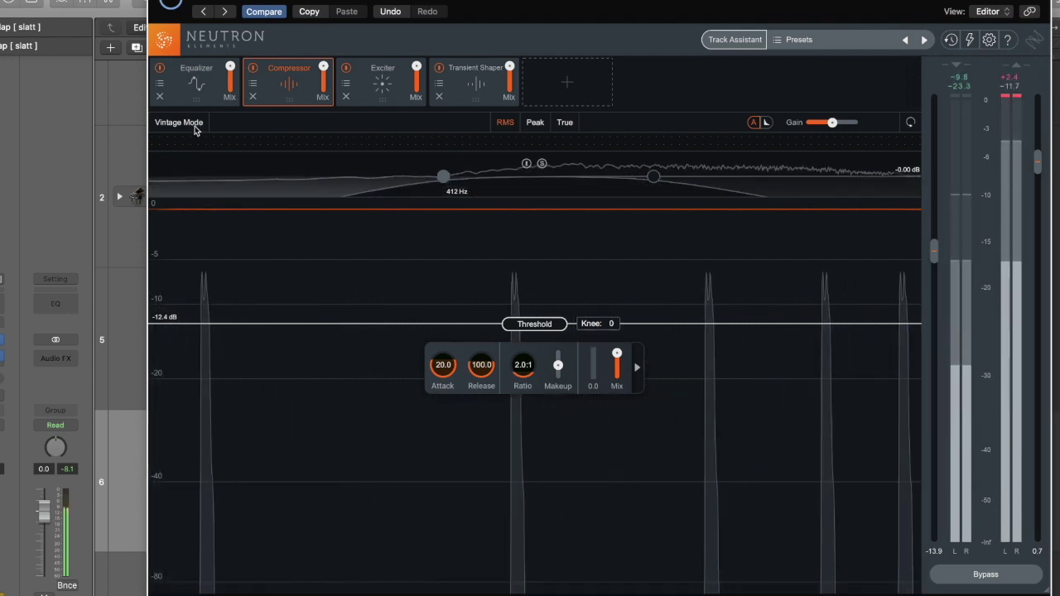
Toggle the compressor's Vintage Mode and lower the threshold further.
{"action": "left_click", "coordinate": [194, 128]}
{"action": "left_click_drag", "start_coordinate": [530, 333], "coordinate": [533, 346]}
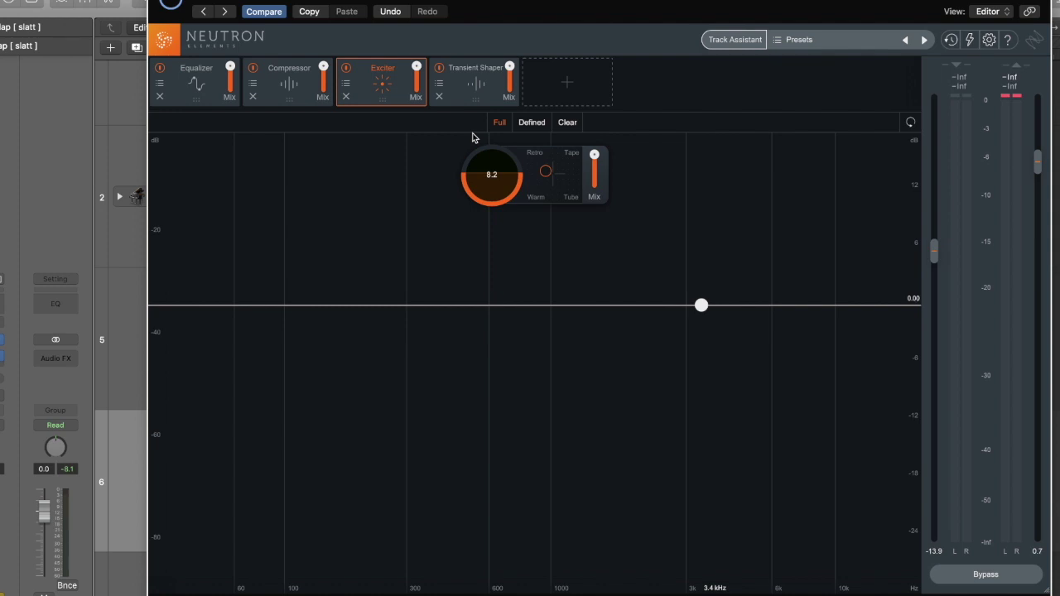
Shape the Exciter's post filter into a high-frequency cut by moving its node to 1.0 kHz at -12 dB.
{"action": "left_click_drag", "start_coordinate": [702, 306], "coordinate": [515, 446]}
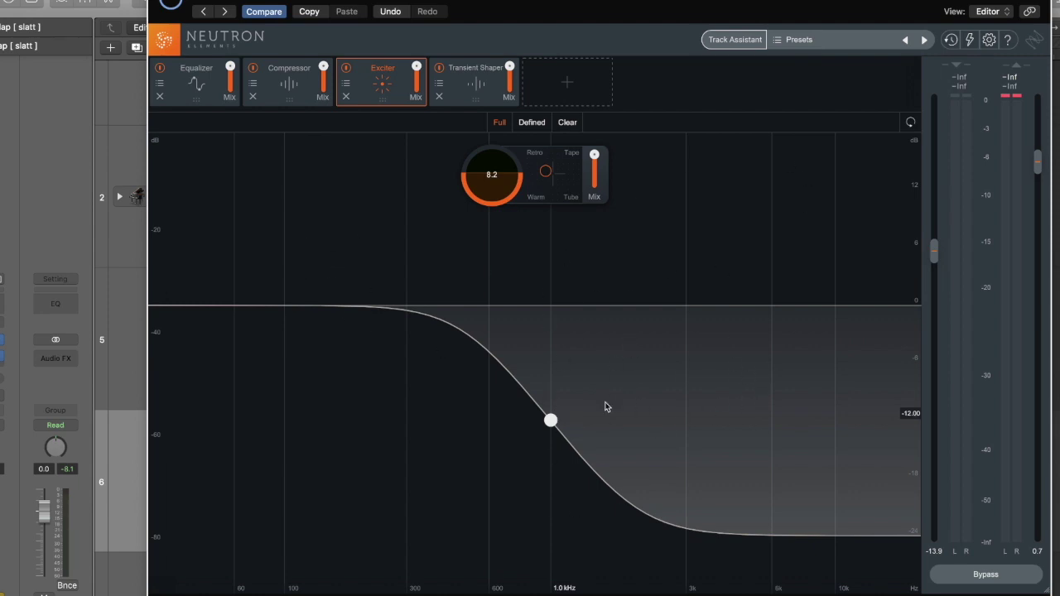
Compare the Transient Shaper's Medium, Smooth and Sharp envelopes on the playing track, ending on Sharp, and raise its attack and sustain.
{"action": "left_click", "coordinate": [461, 78]}
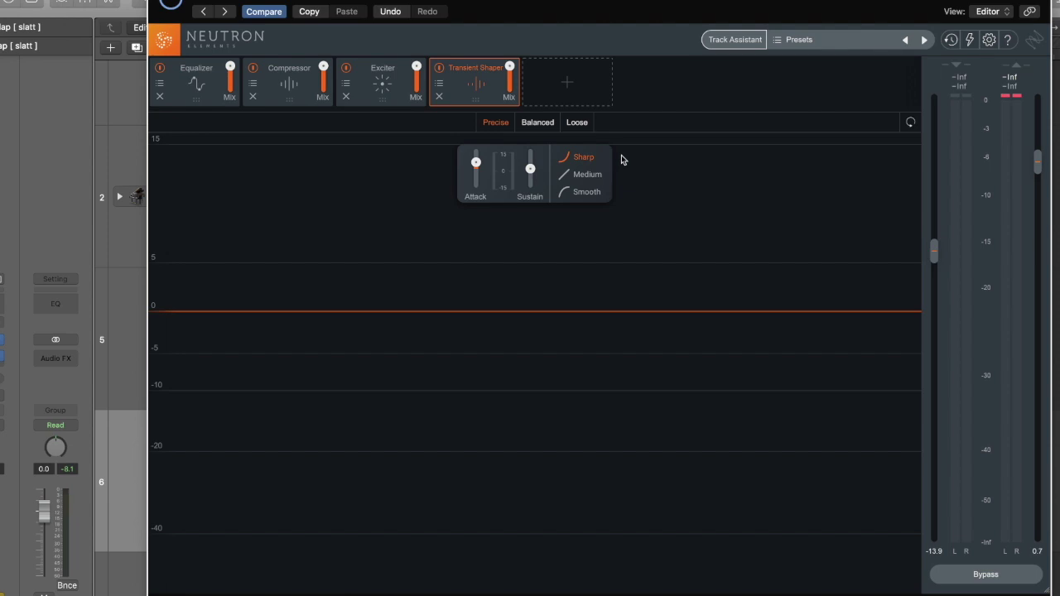
{"action": "key", "text": "space"}
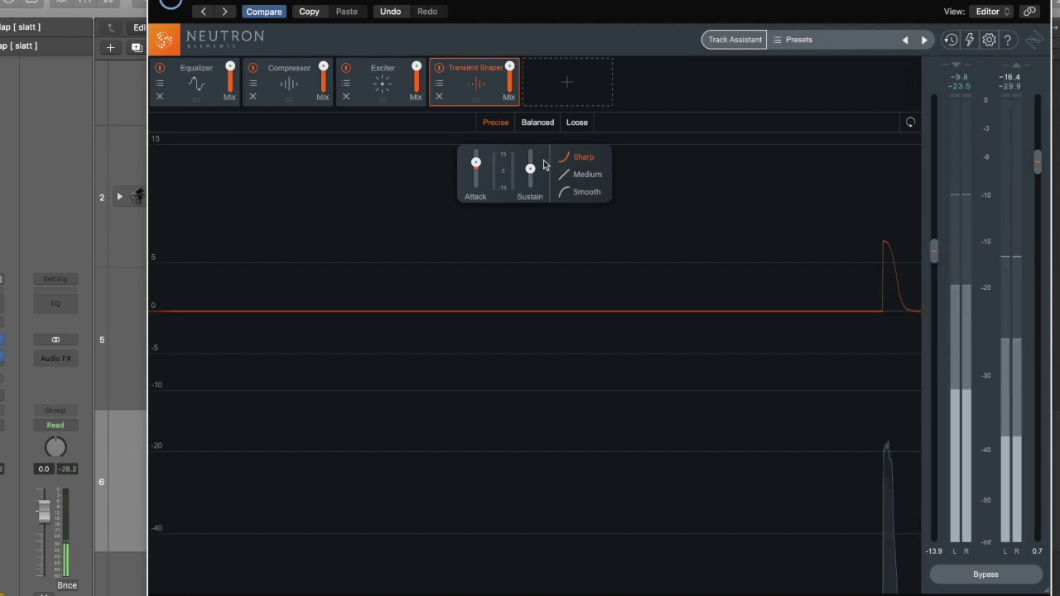
{"action": "left_click", "coordinate": [584, 176]}
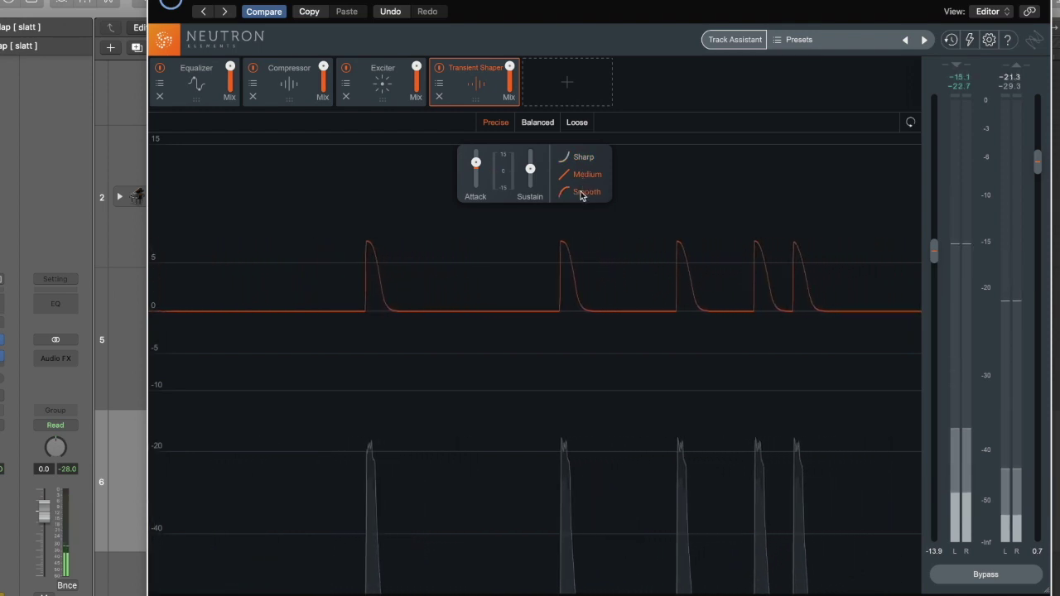
{"action": "left_click", "coordinate": [583, 192]}
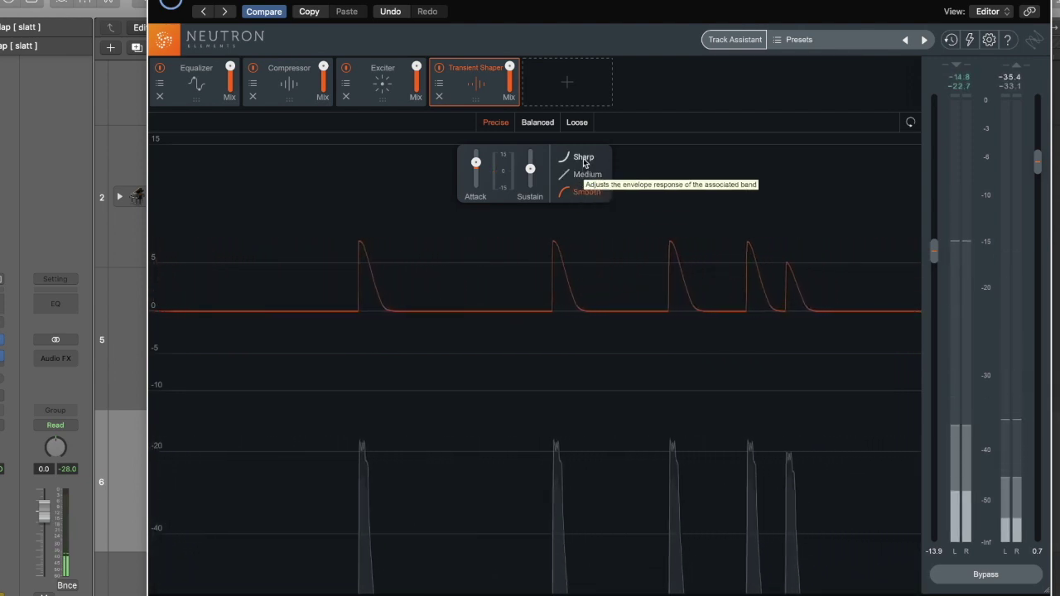
{"action": "left_click", "coordinate": [583, 158]}
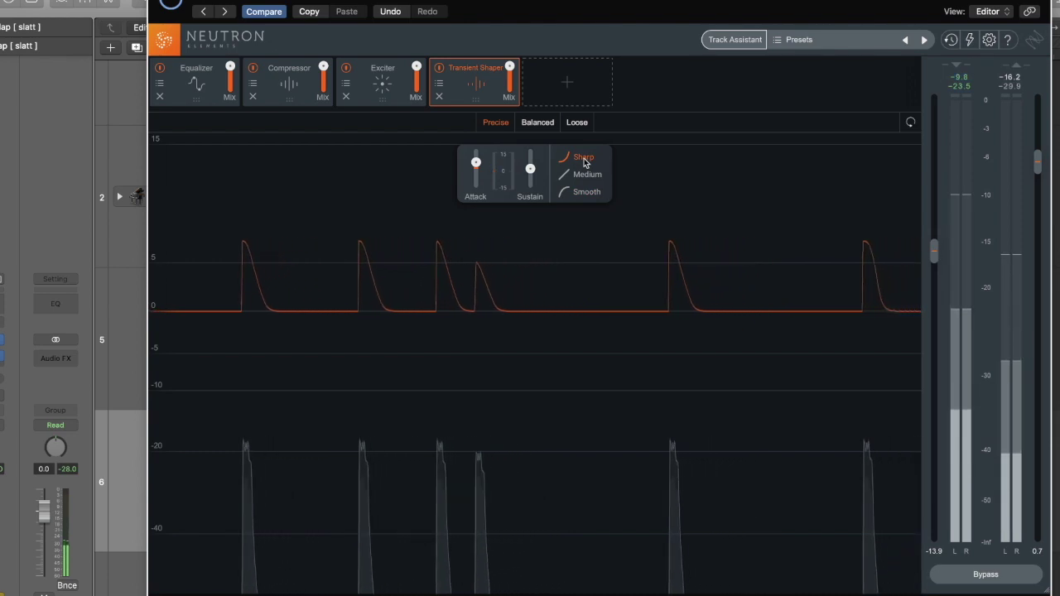
{"action": "left_click_drag", "start_coordinate": [476, 164], "coordinate": [473, 145]}
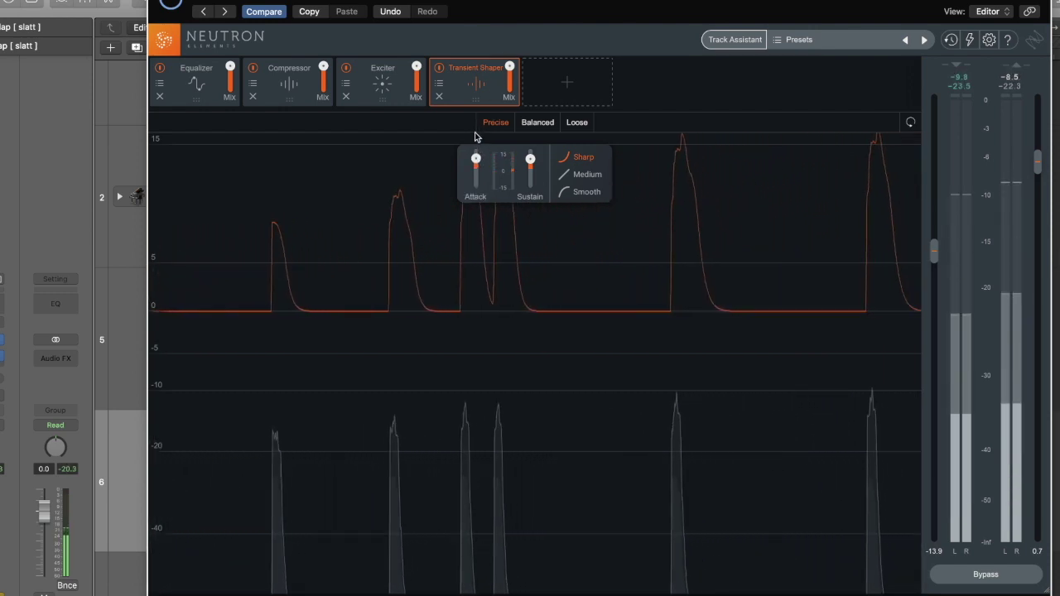
Run Track Assistant for the Percussion instrument with the Upfront style on the playing track and accept its result.
{"action": "left_click", "coordinate": [716, 43]}
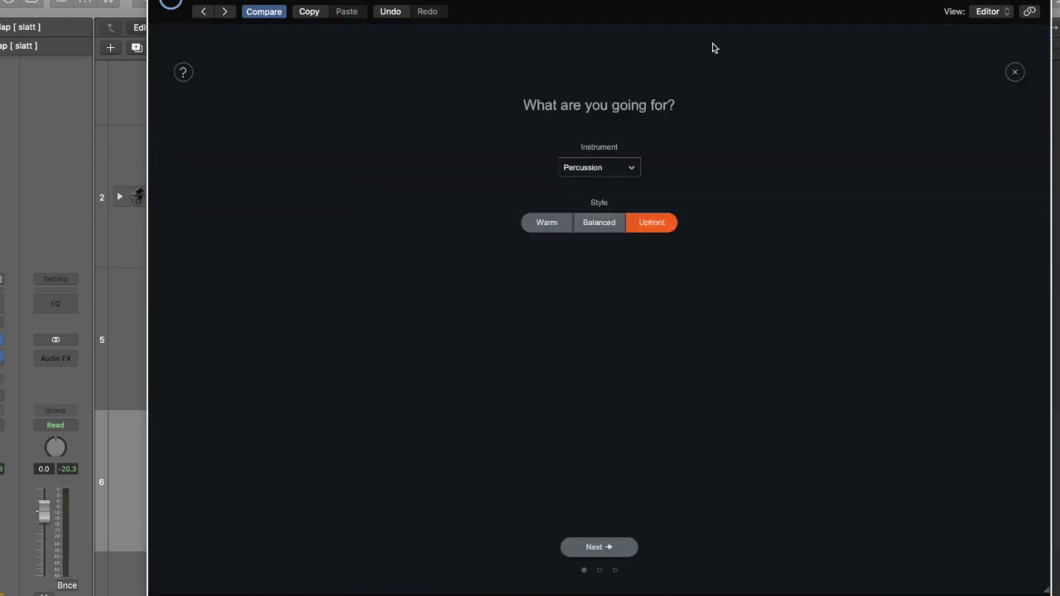
{"action": "left_click", "coordinate": [569, 166]}
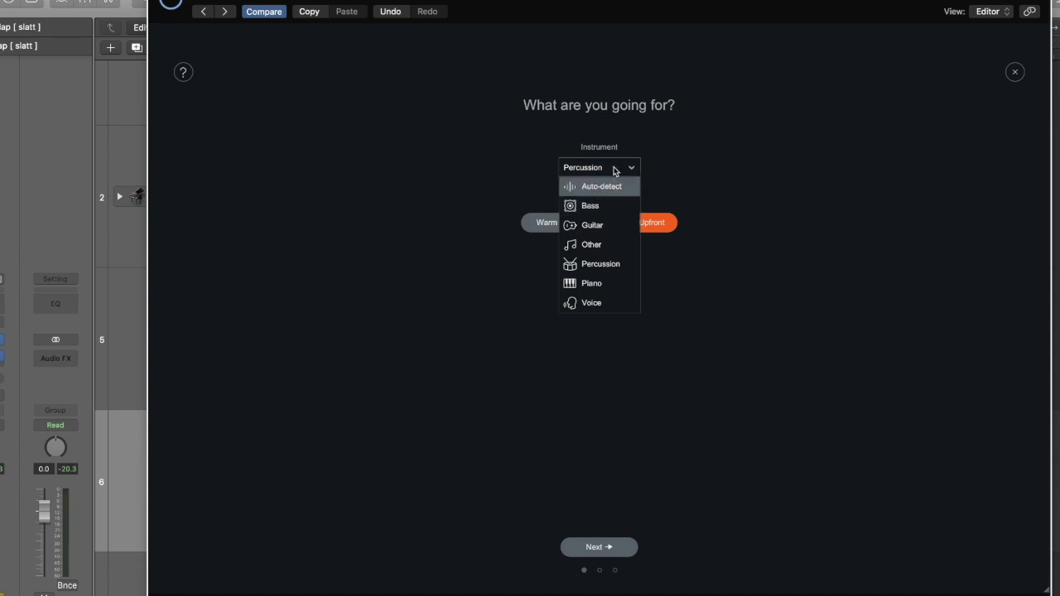
{"action": "left_click", "coordinate": [588, 263]}
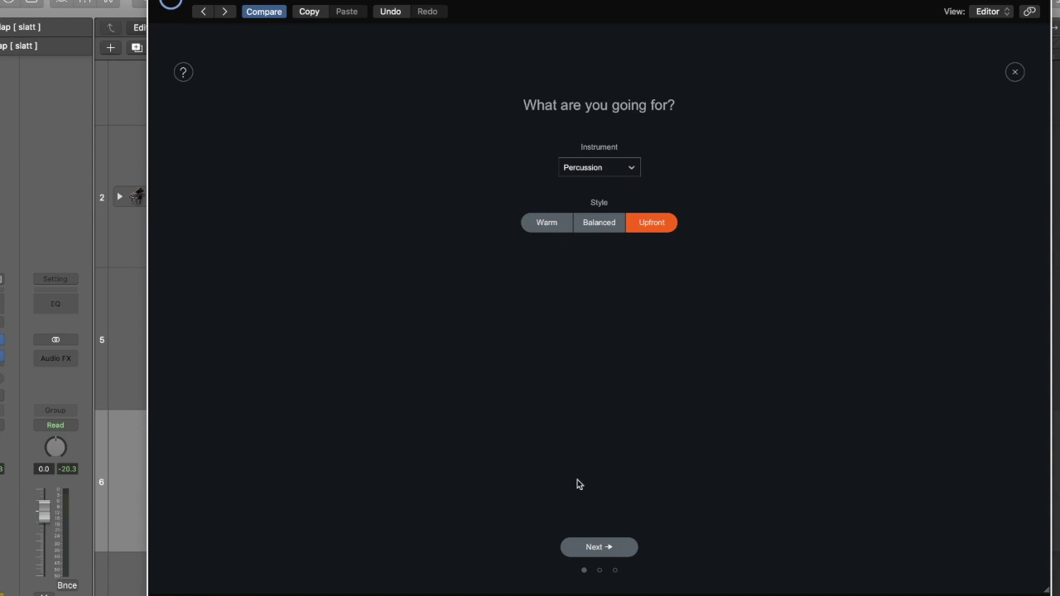
{"action": "left_click", "coordinate": [574, 546]}
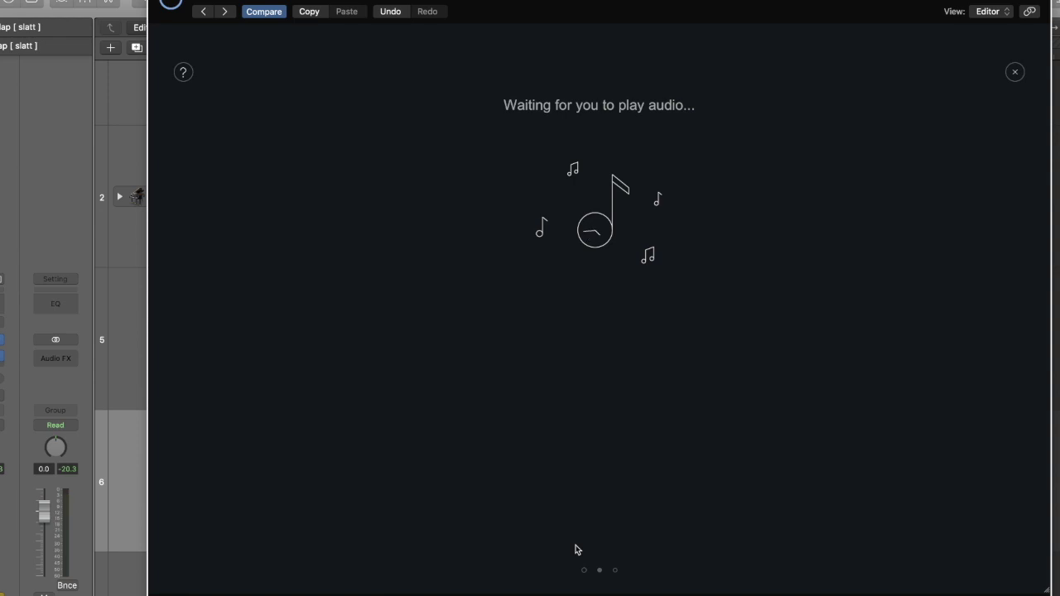
{"action": "key", "text": "space"}
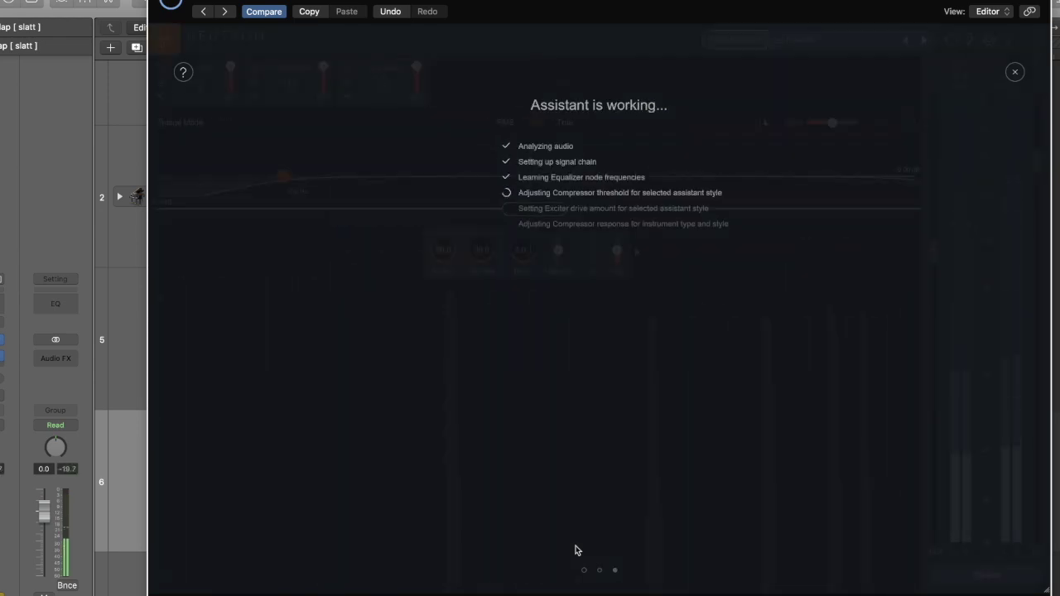
{"action": "left_click", "coordinate": [575, 546]}
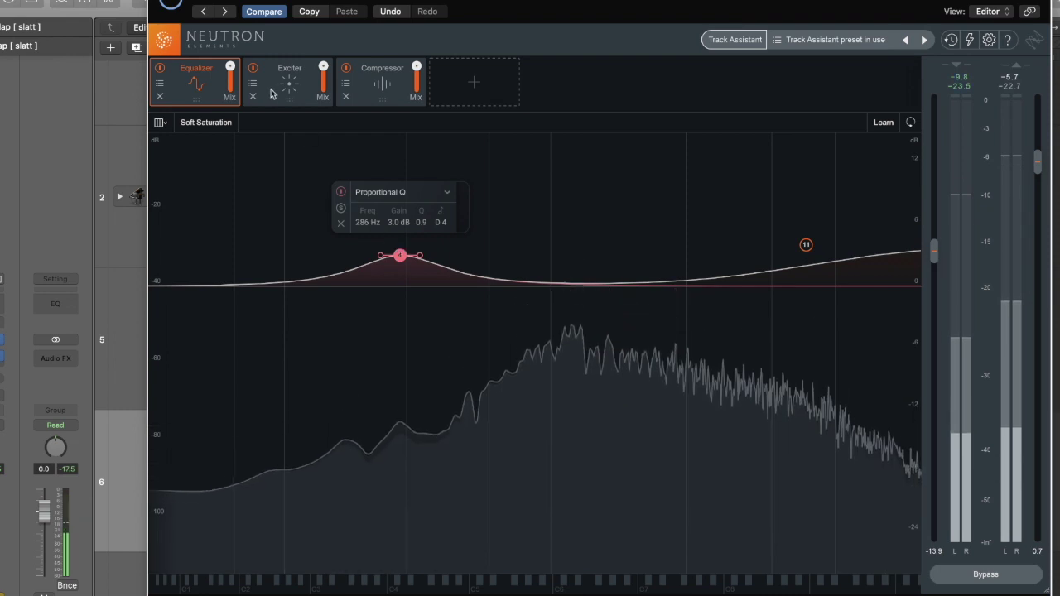
Review the Exciter, Compressor and Equalizer settings made by Track Assistant.
{"action": "left_click", "coordinate": [281, 93]}
{"action": "left_click", "coordinate": [350, 94]}
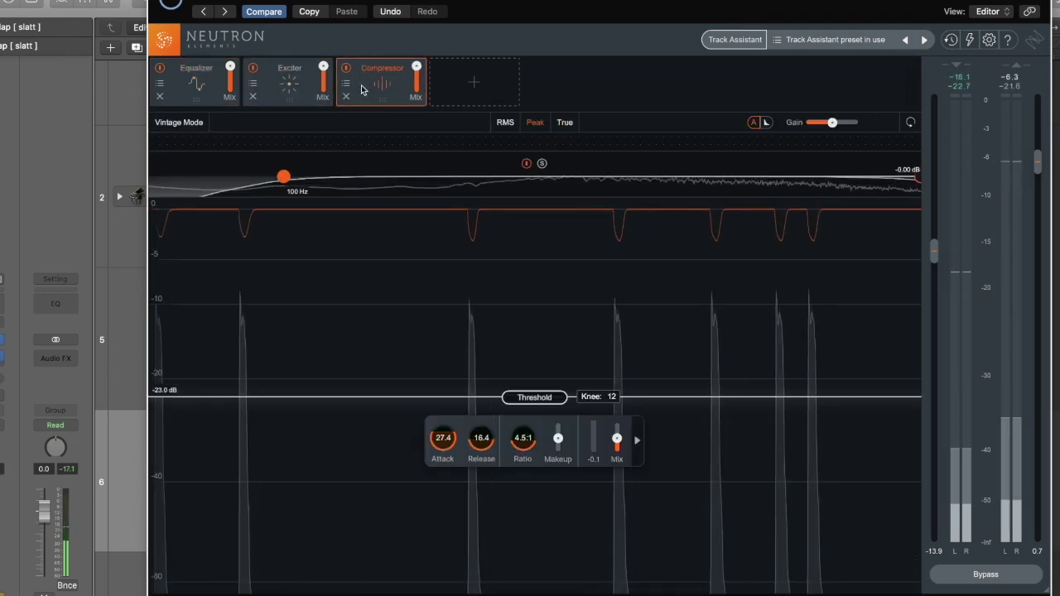
{"action": "left_click", "coordinate": [211, 88]}
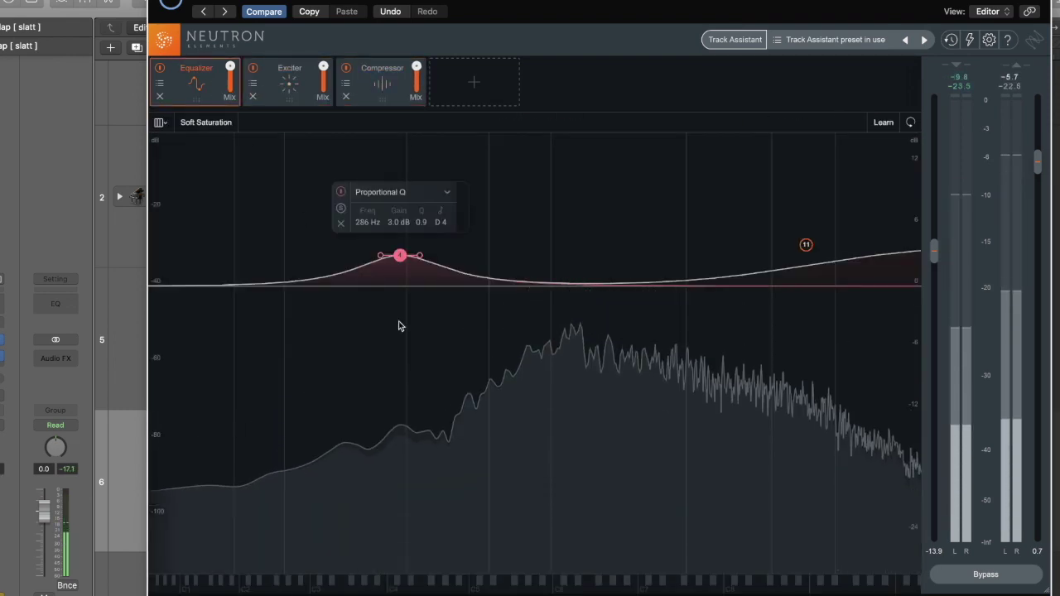